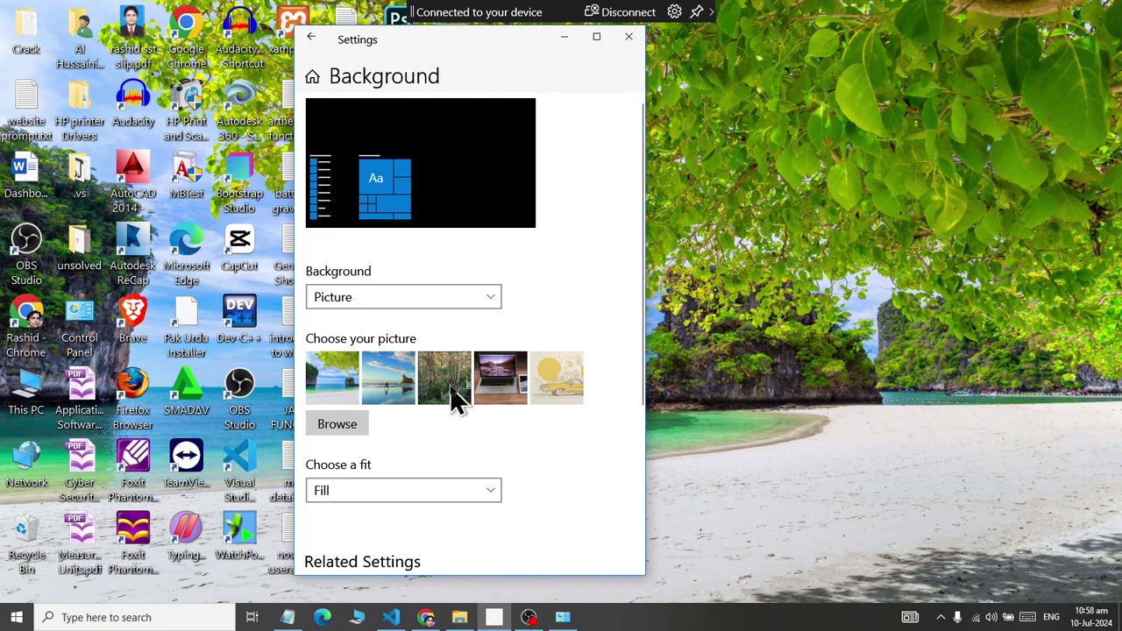
Apply the tree house picture as the desktop background, and replace it with the Shahdadpur city image from the Pictures library.
left_click(451, 387)
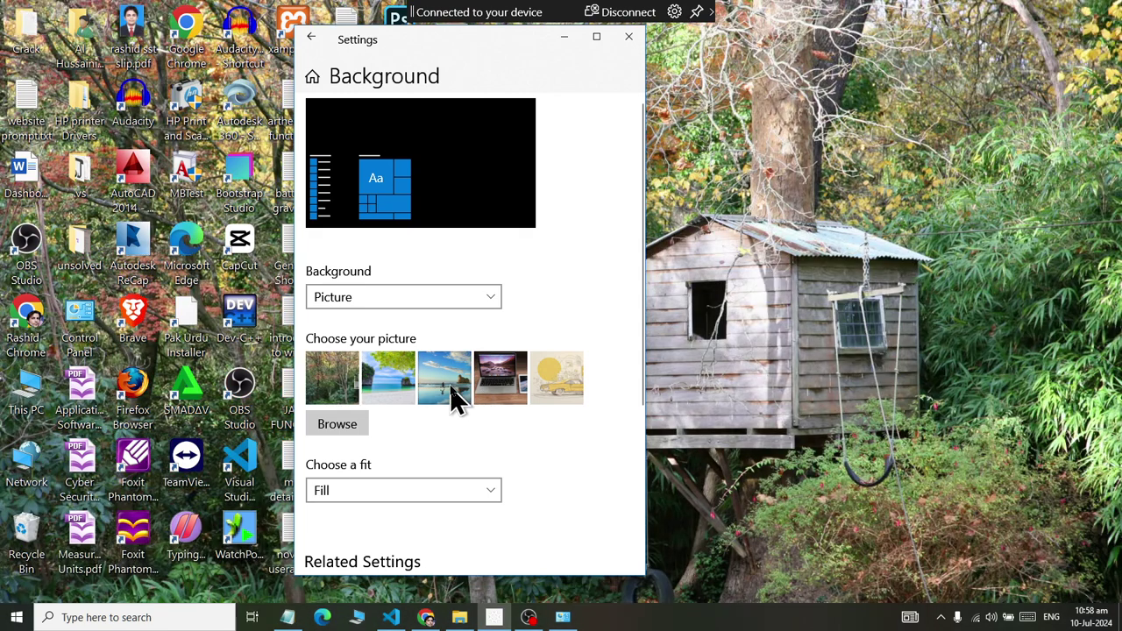
left_click(338, 425)
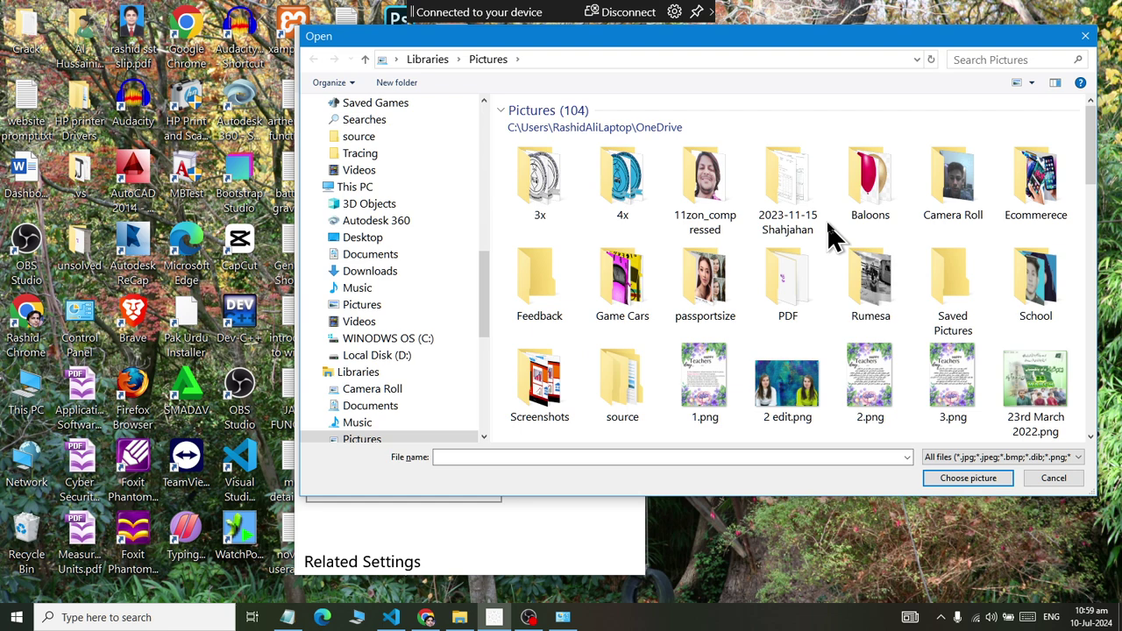
key("Down")
key("Down")
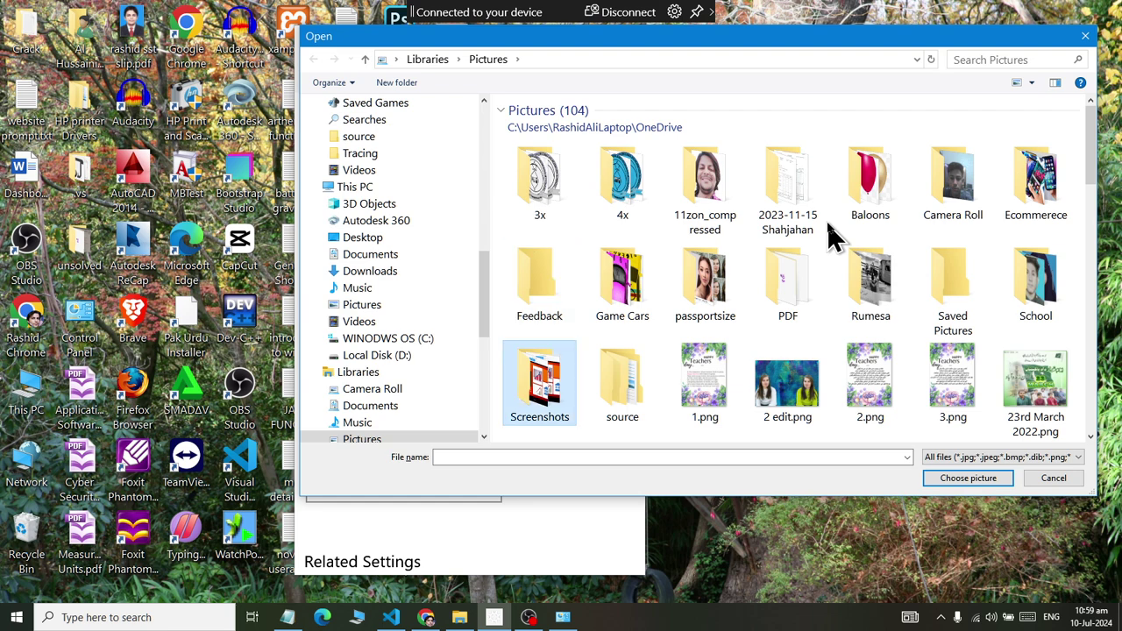
key("Up")
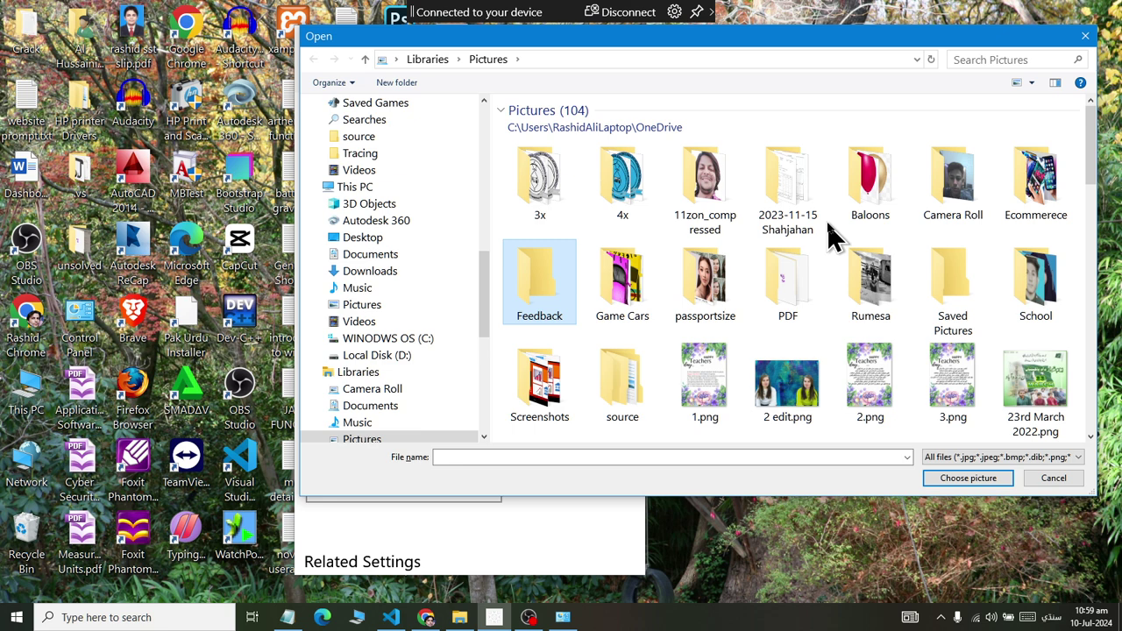
key("Up")
key("Up")
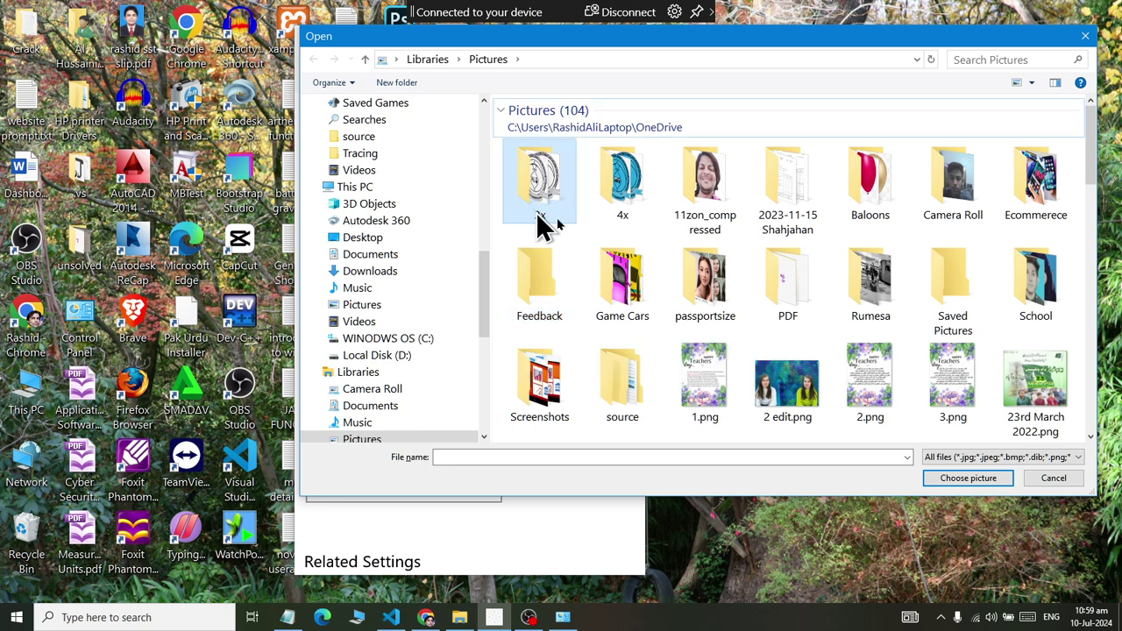
scroll(651, 277, "down", 8)
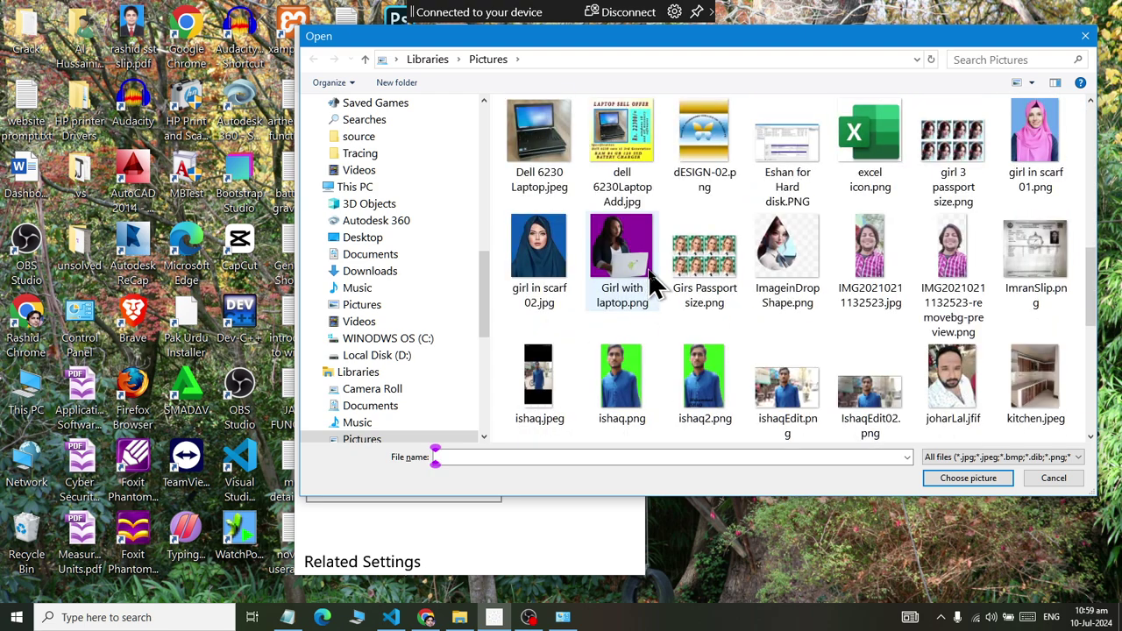
scroll(651, 277, "down", 10)
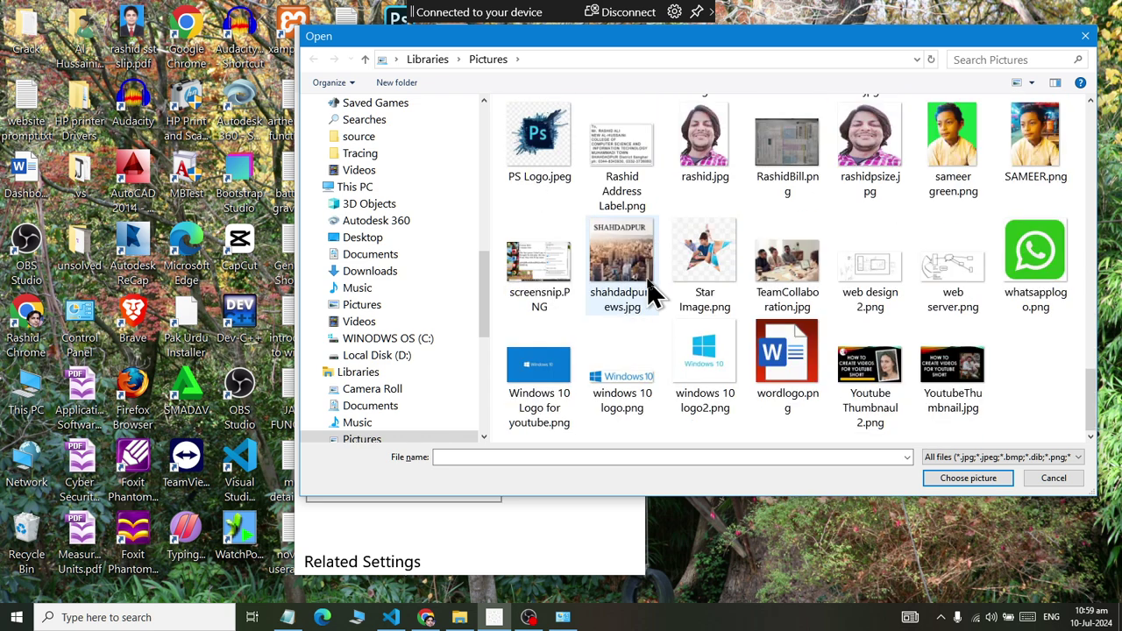
double_click(630, 286)
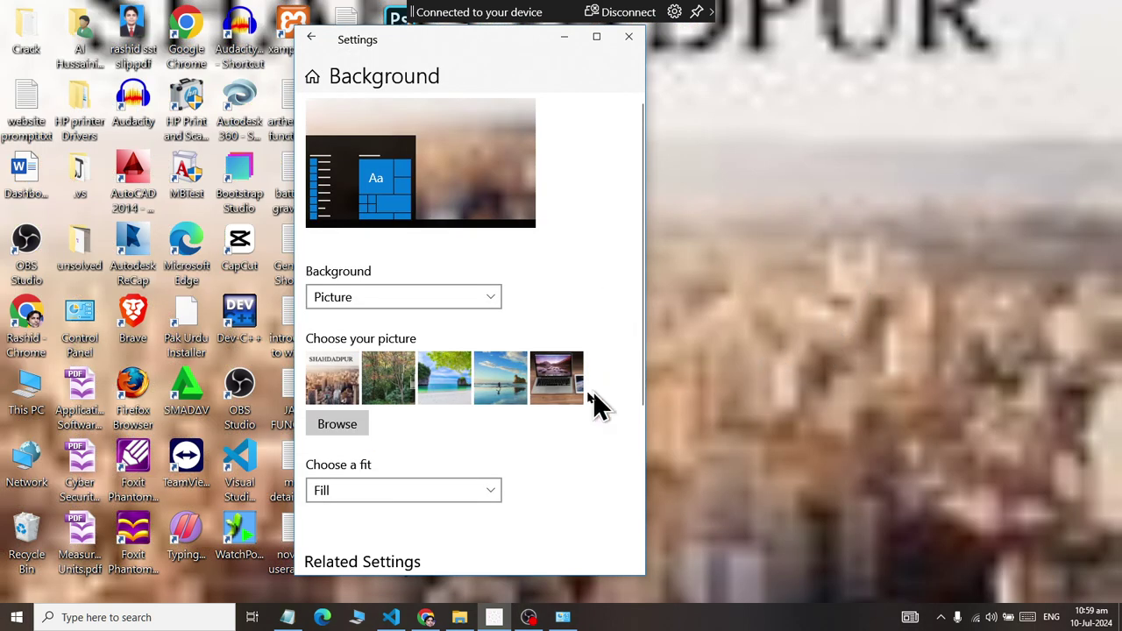
Try the Fit, Stretch, Tile, Center and Span options on the Shahdadpur background picture.
left_click(388, 492)
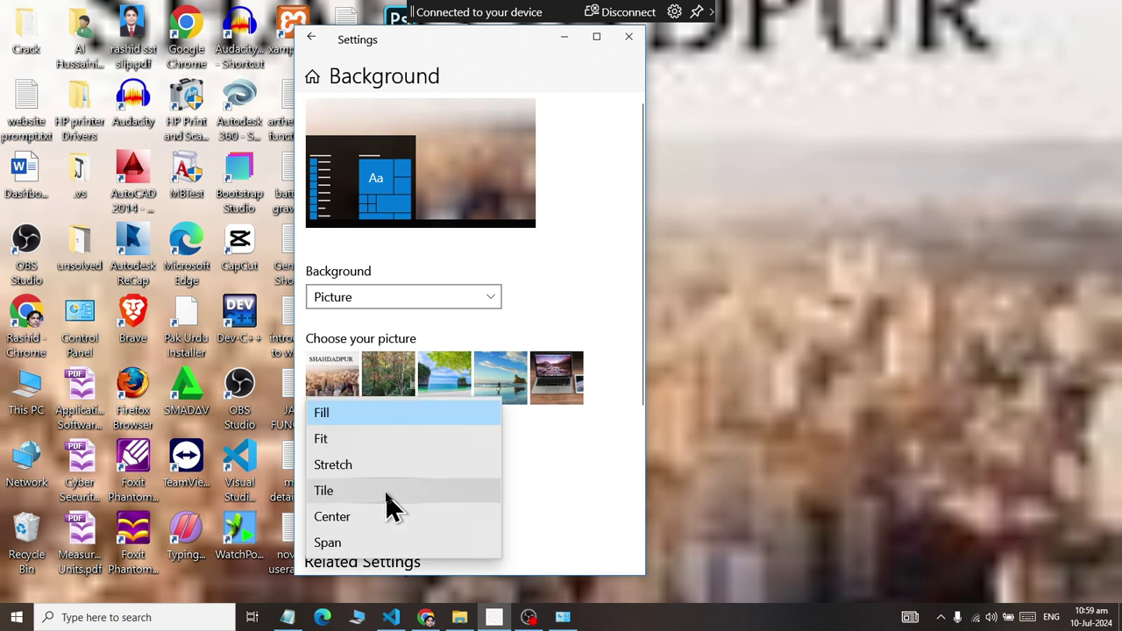
left_click(344, 441)
left_click(354, 491)
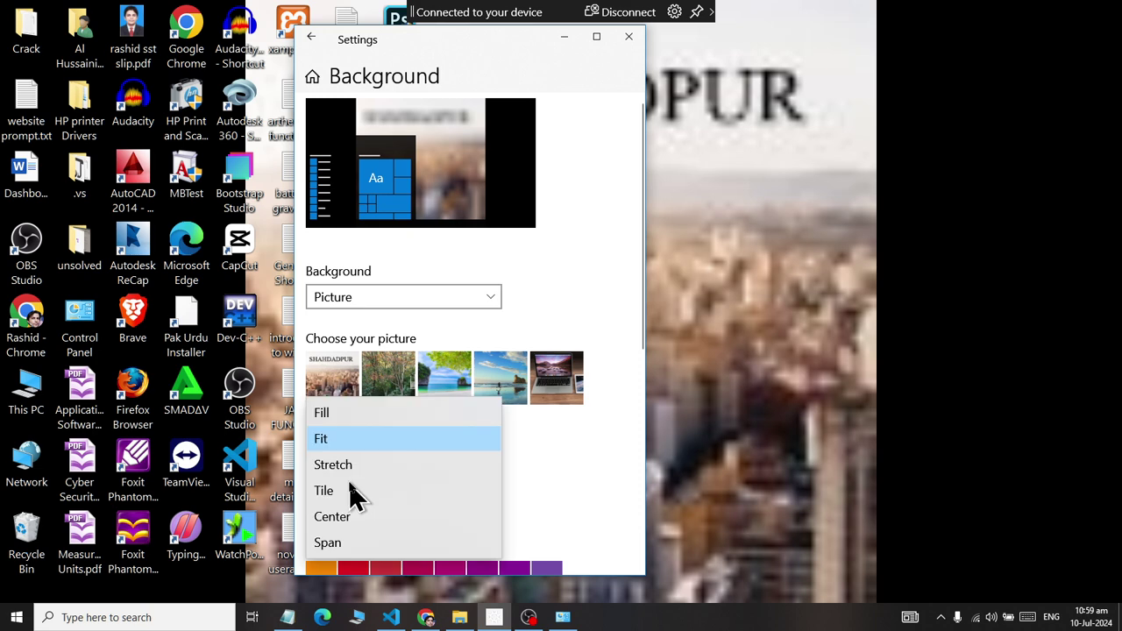
left_click(336, 466)
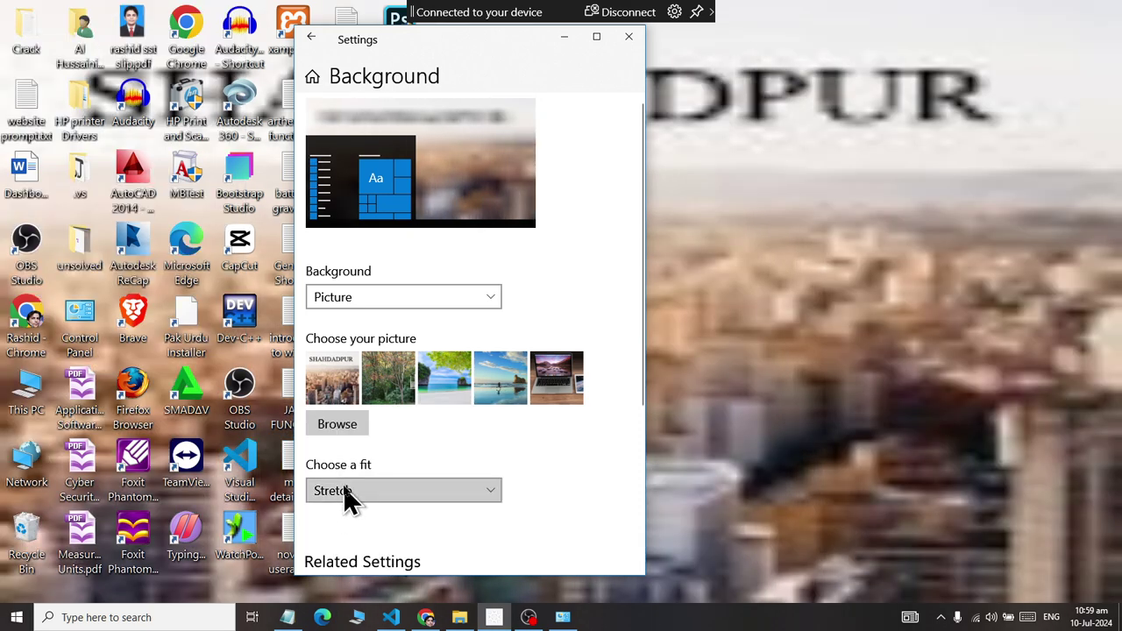
left_click(348, 497)
left_click(343, 493)
left_click(360, 494)
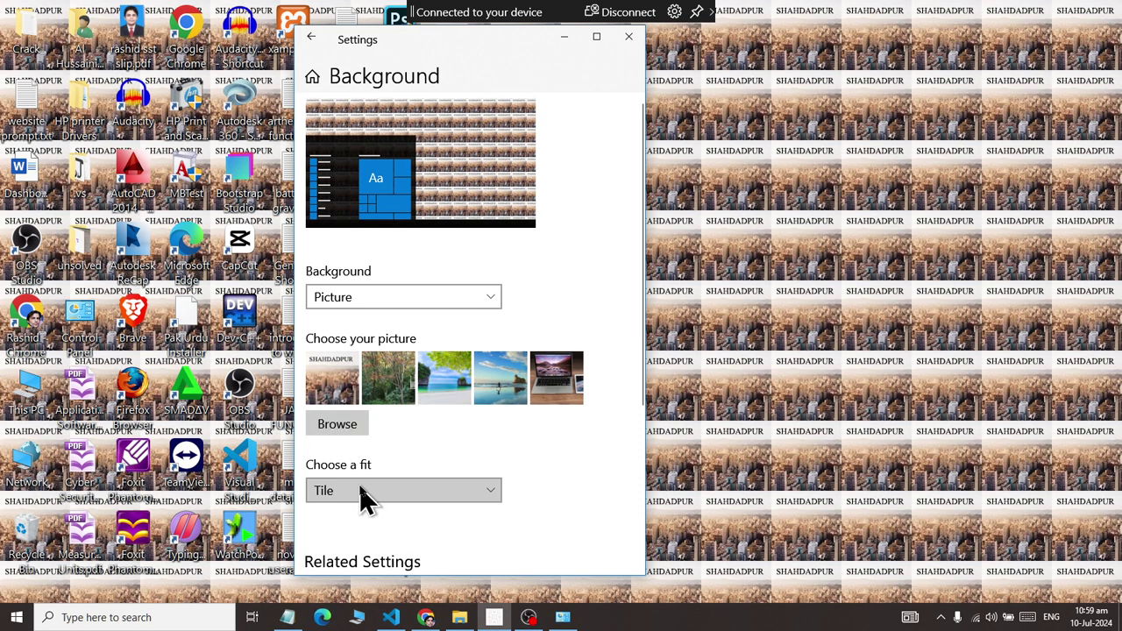
left_click(365, 518)
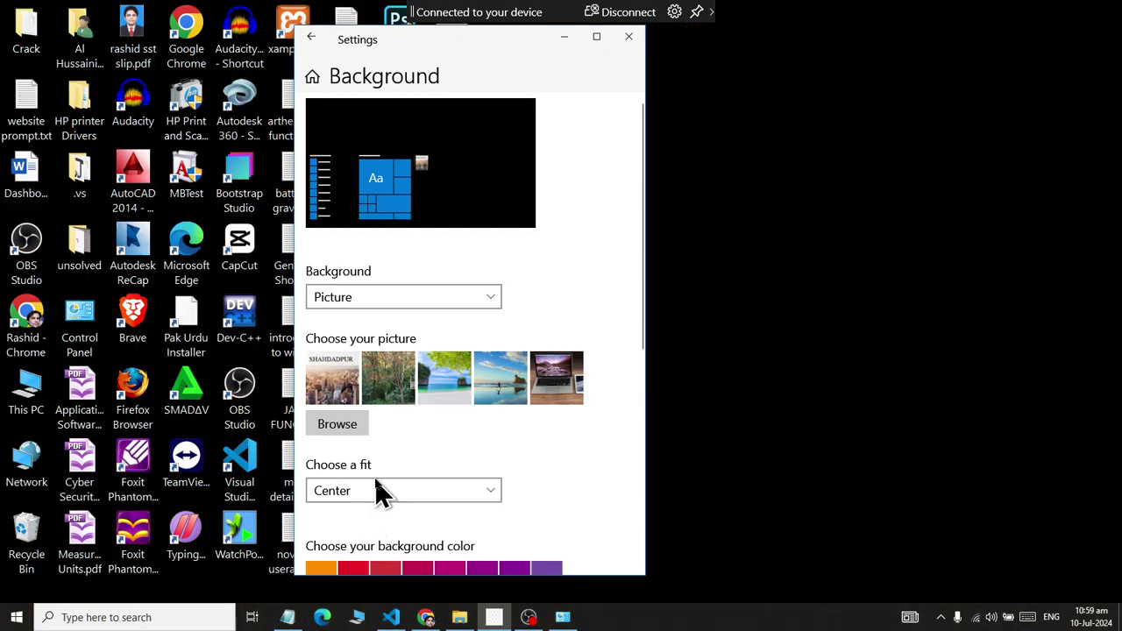
left_click(371, 493)
left_click(361, 521)
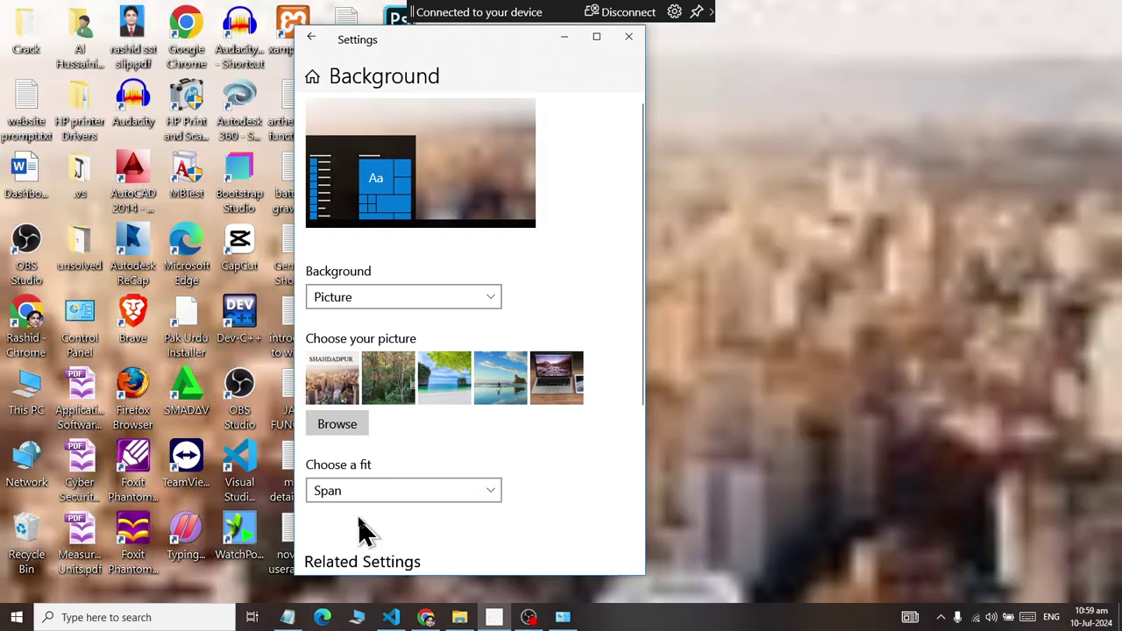
Set the background fit to Fill and apply the recent beach picture with the overhanging green leaves.
left_click(371, 495)
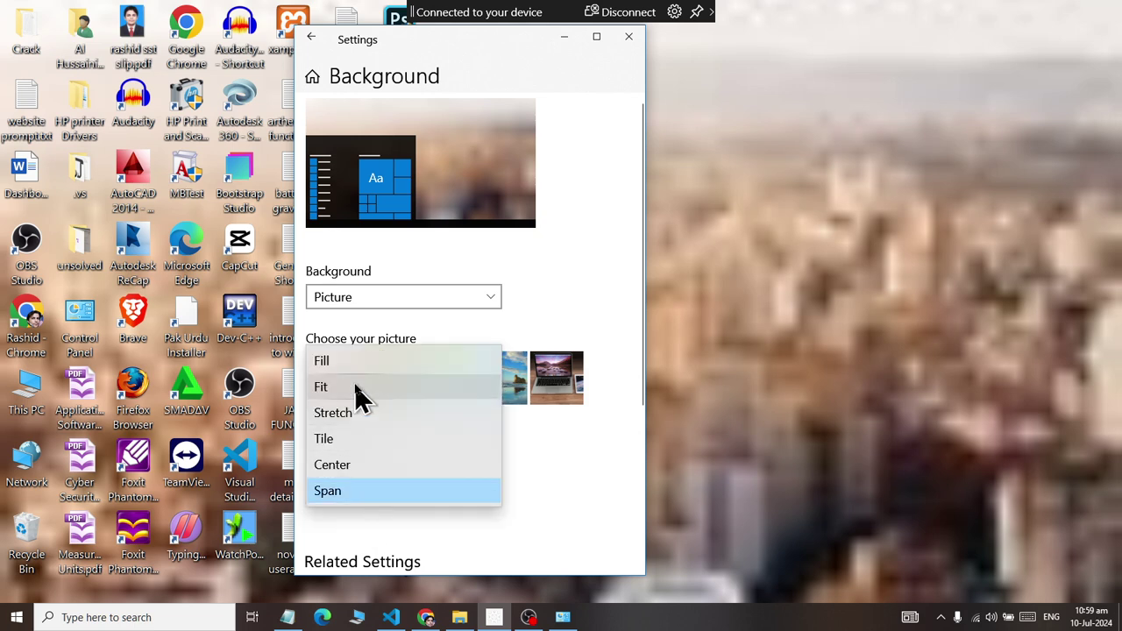
left_click(349, 367)
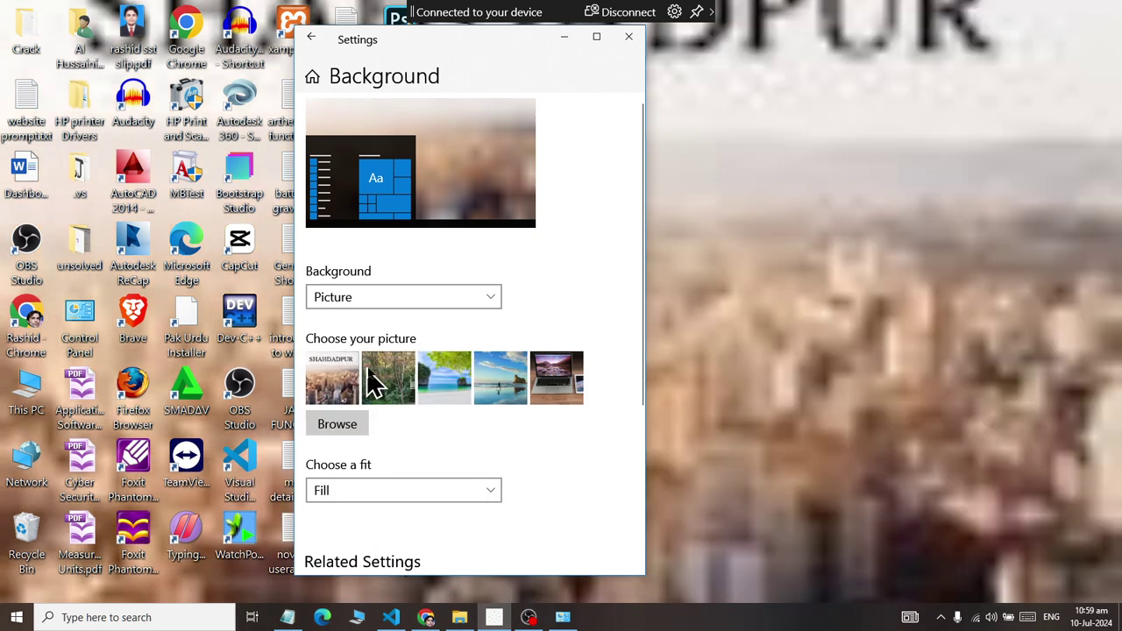
left_click(443, 386)
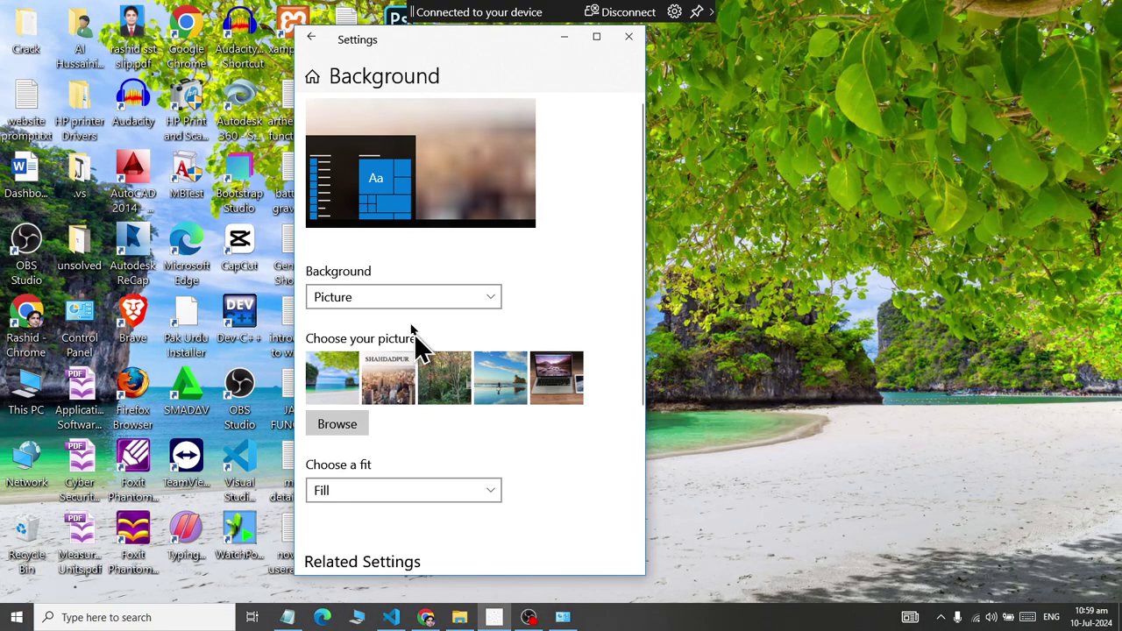
Switch the background to Solid color, try the purple and brown-grey swatches, and settle on Navy blue.
left_click(399, 298)
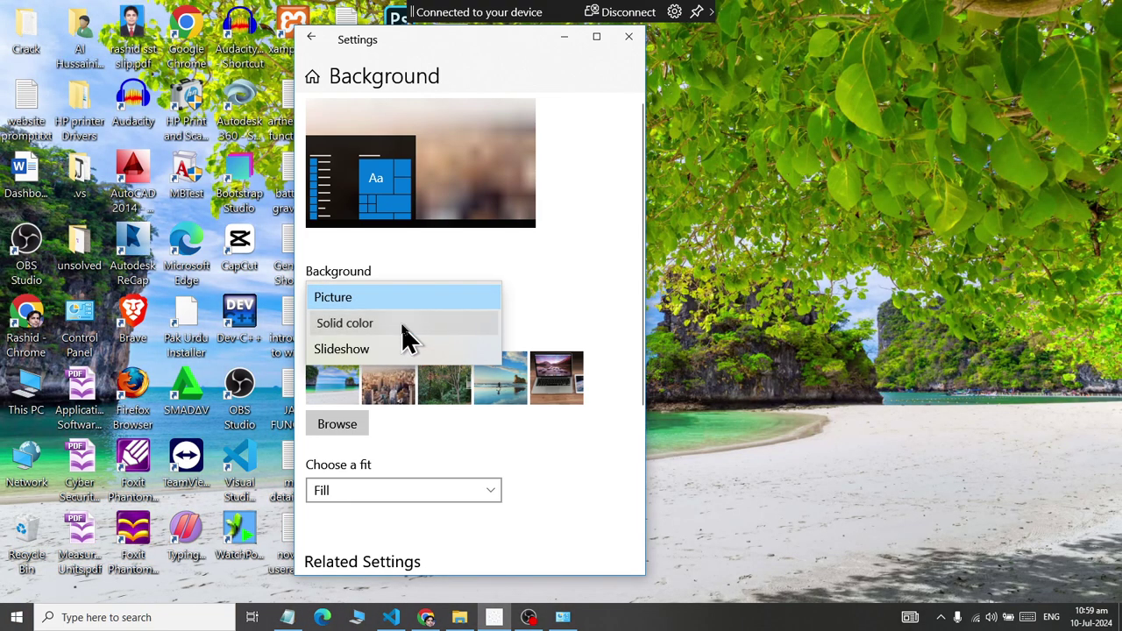
left_click(403, 328)
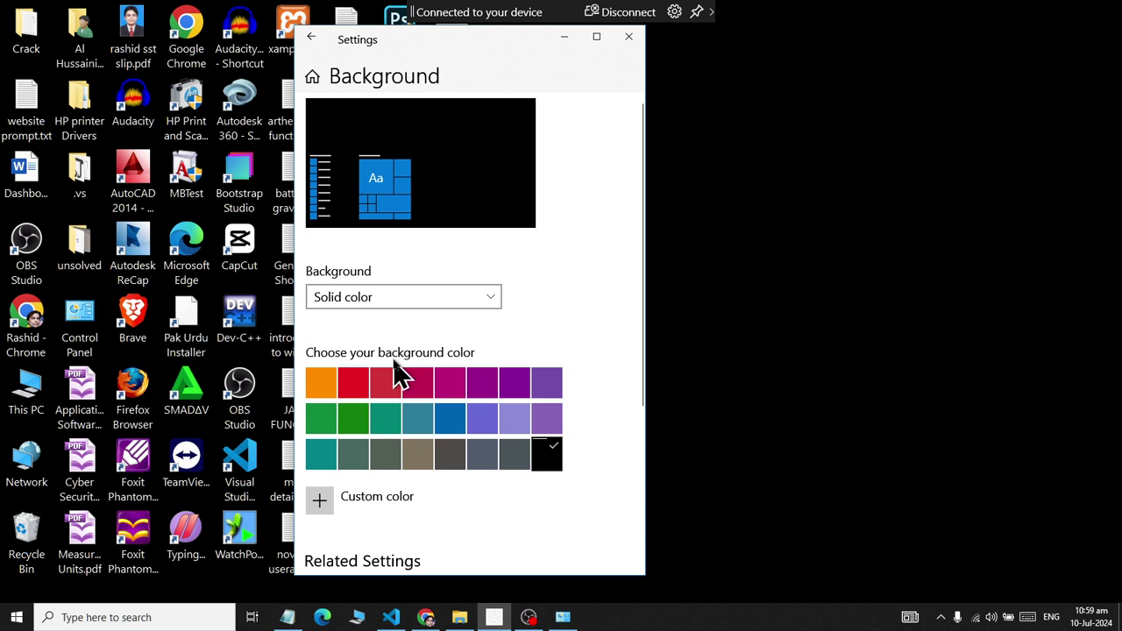
left_click(458, 427)
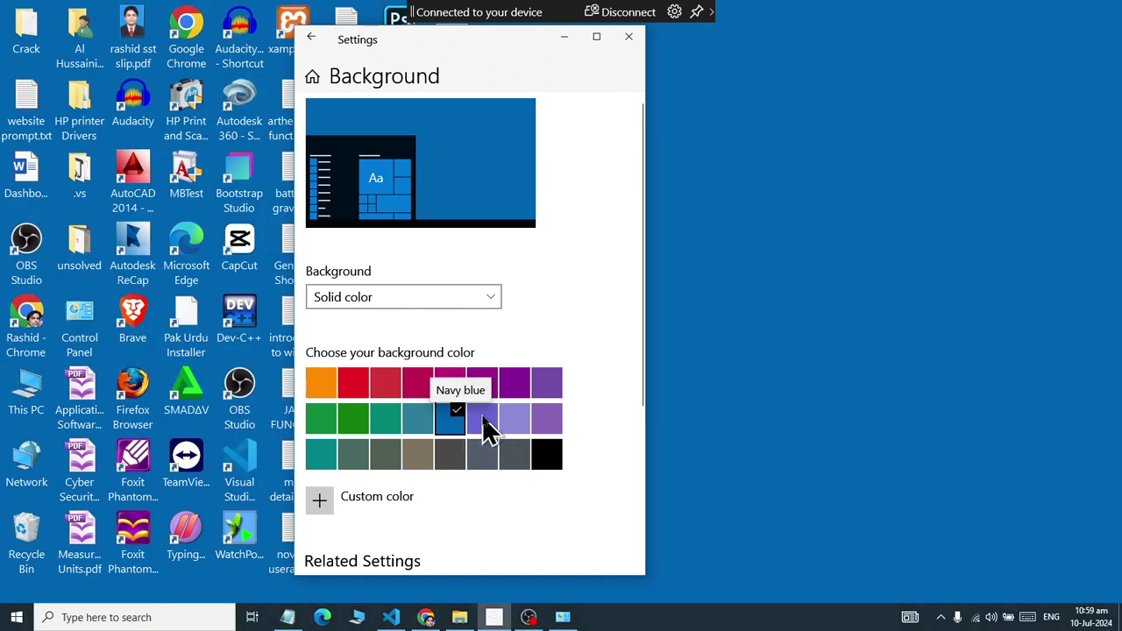
left_click(482, 425)
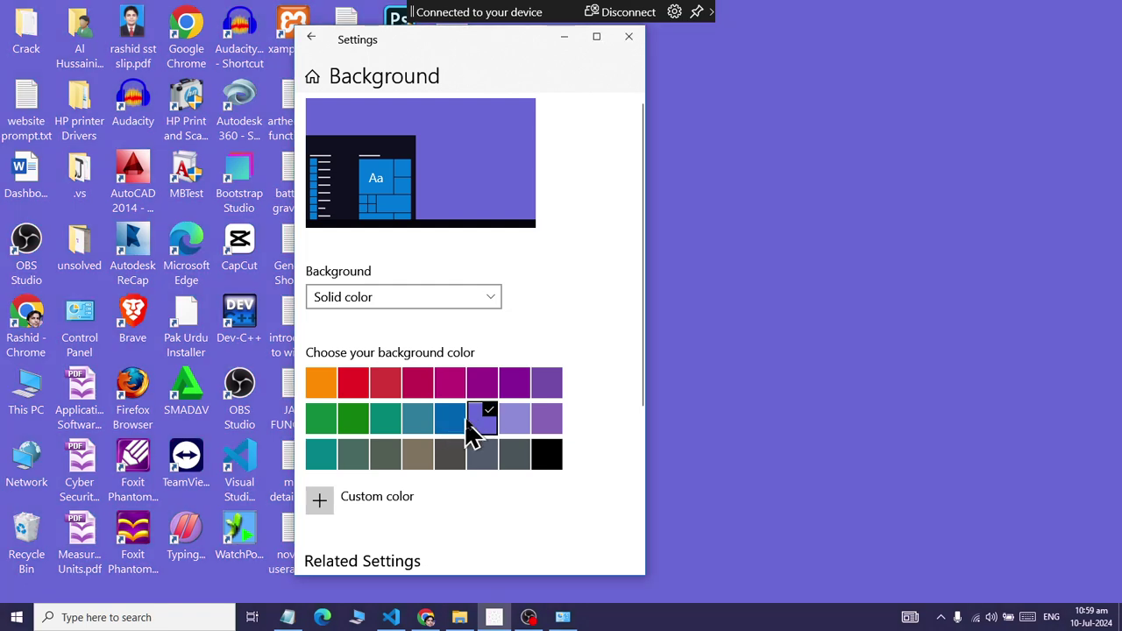
left_click(451, 422)
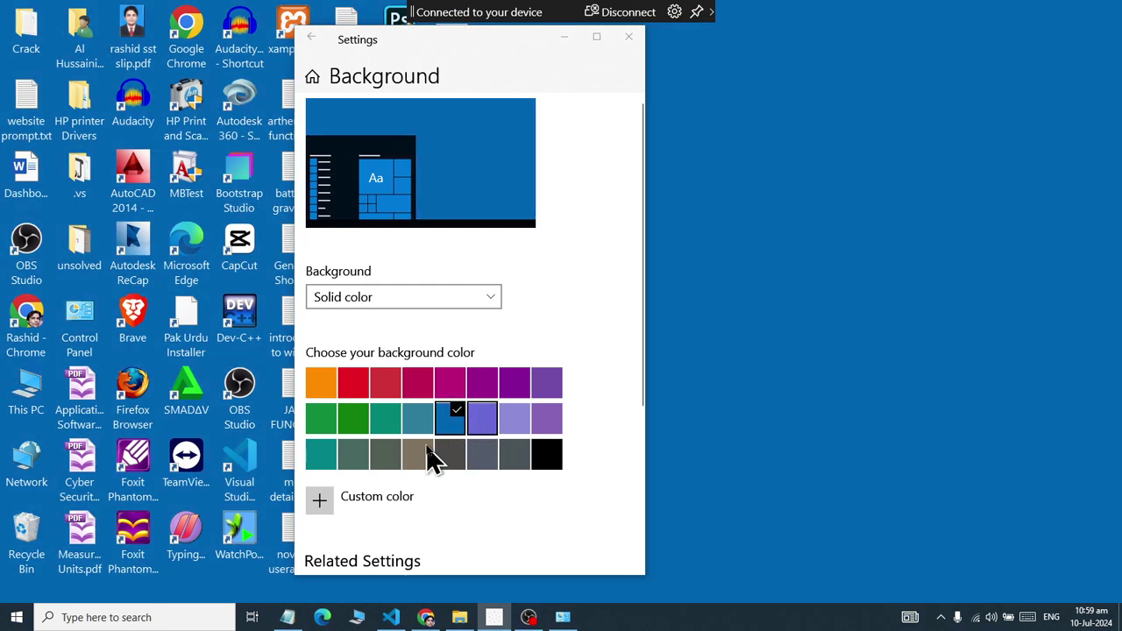
left_click(427, 448)
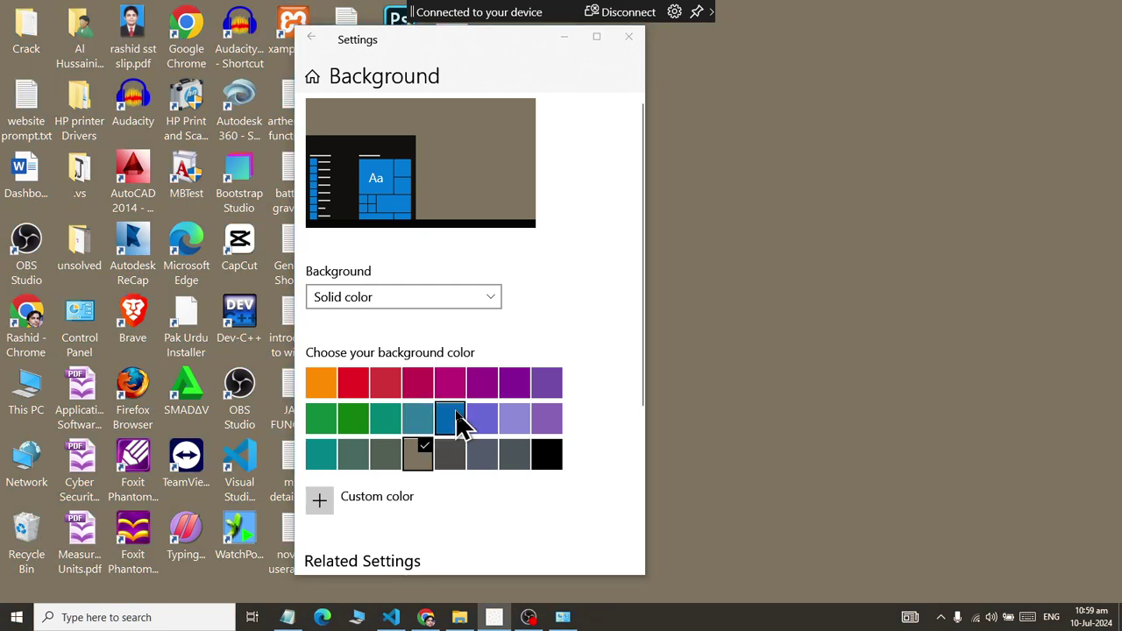
left_click(451, 421)
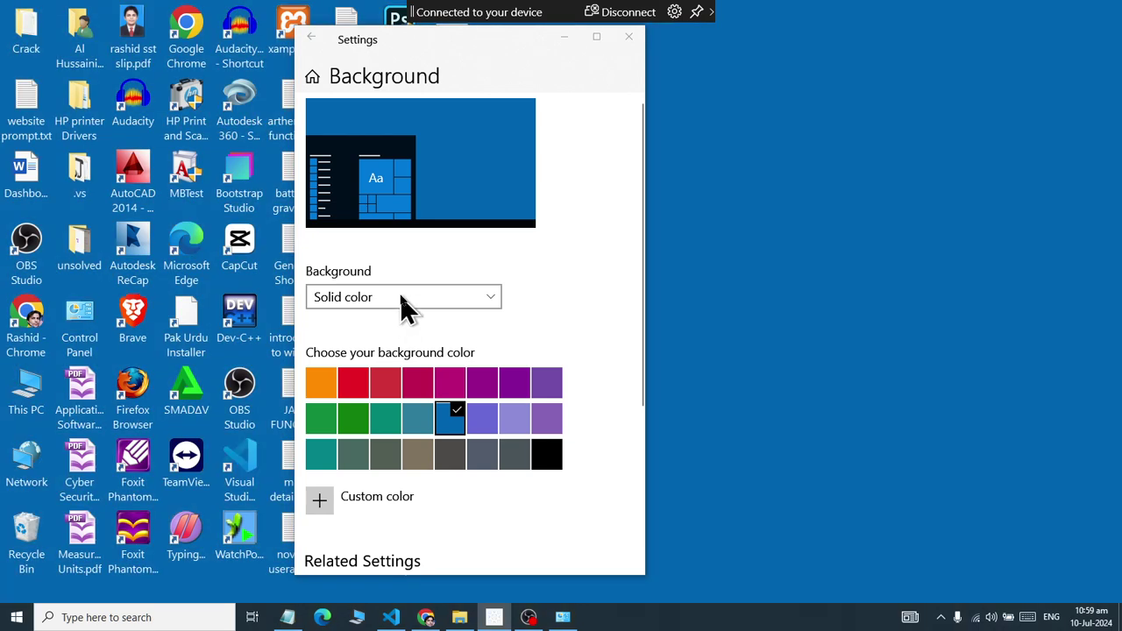
Switch the background to Slideshow and choose the latest folder in Documents as its album.
left_click(400, 296)
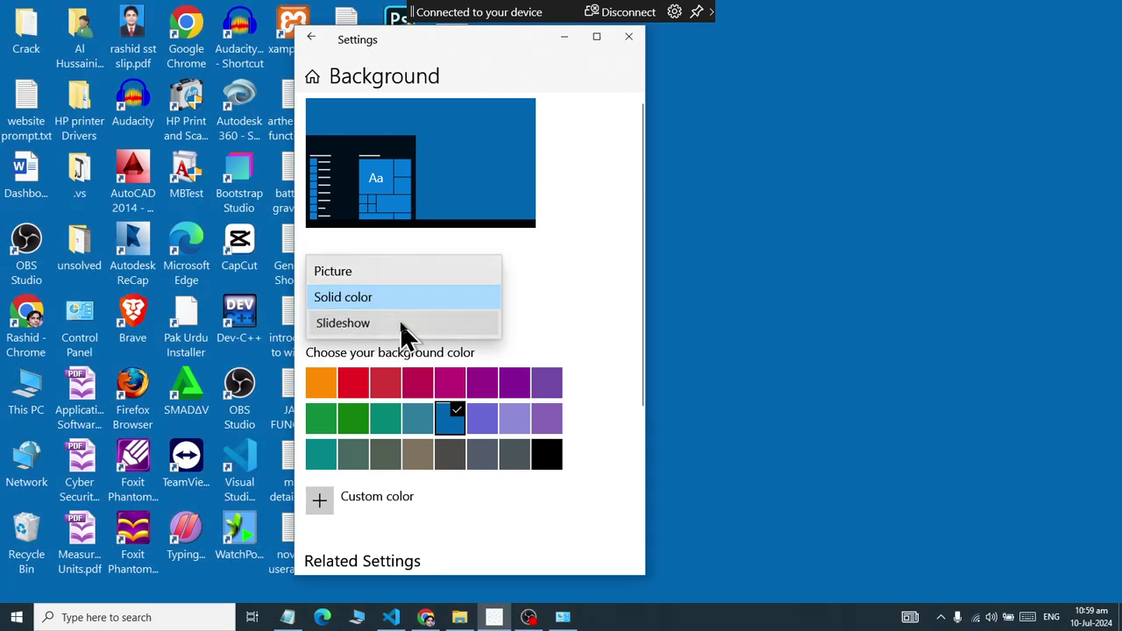
left_click(392, 332)
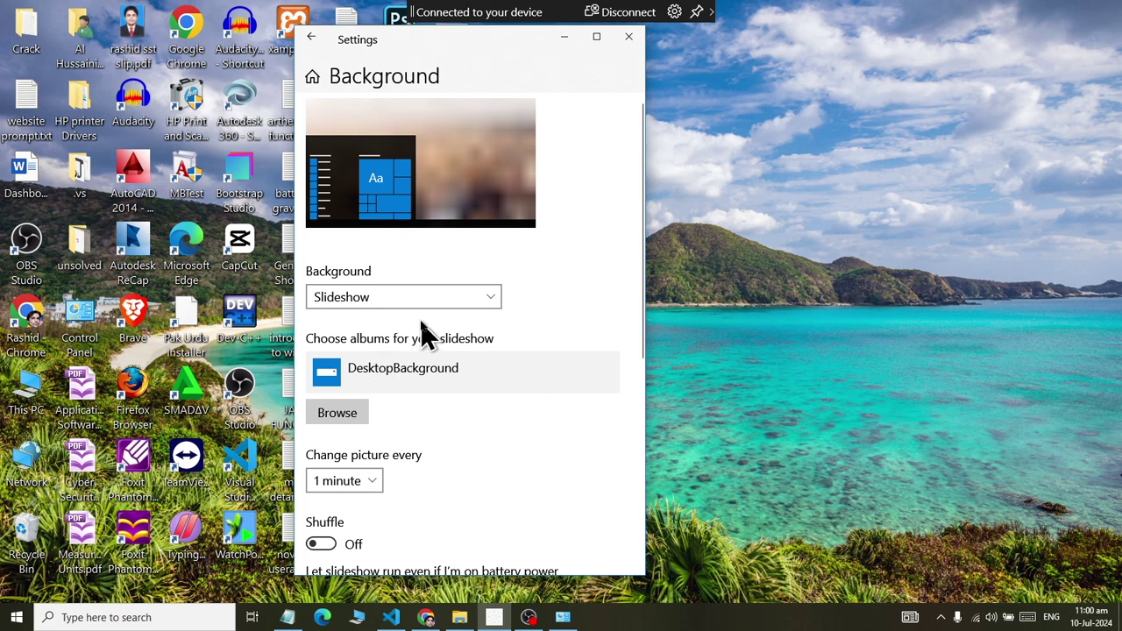
left_click(350, 410)
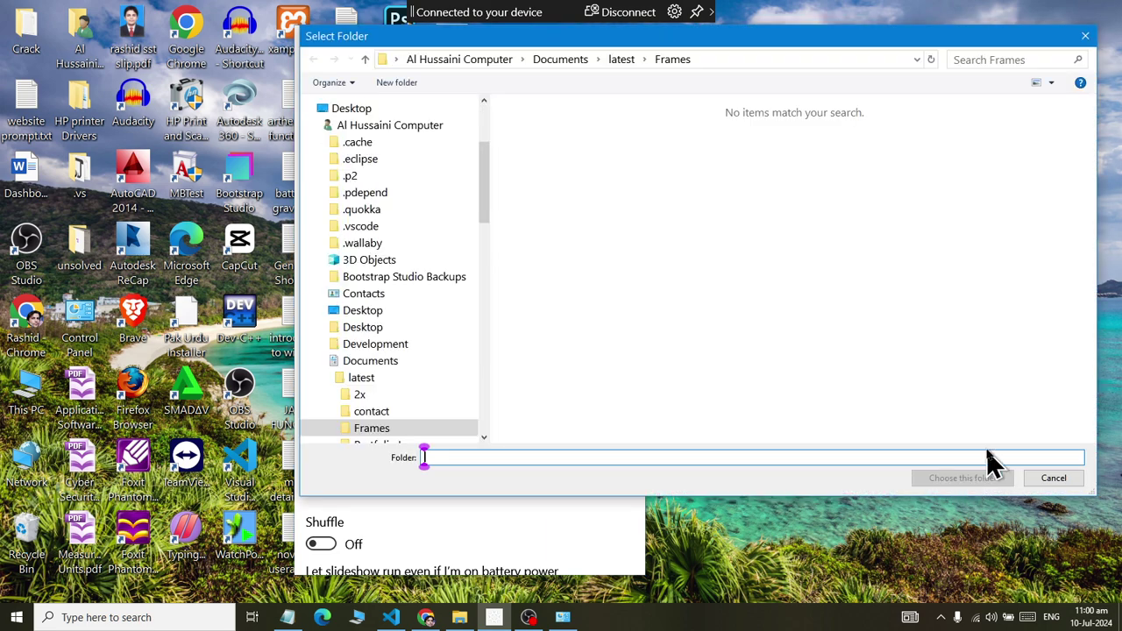
left_click(676, 228)
key("BackSpace")
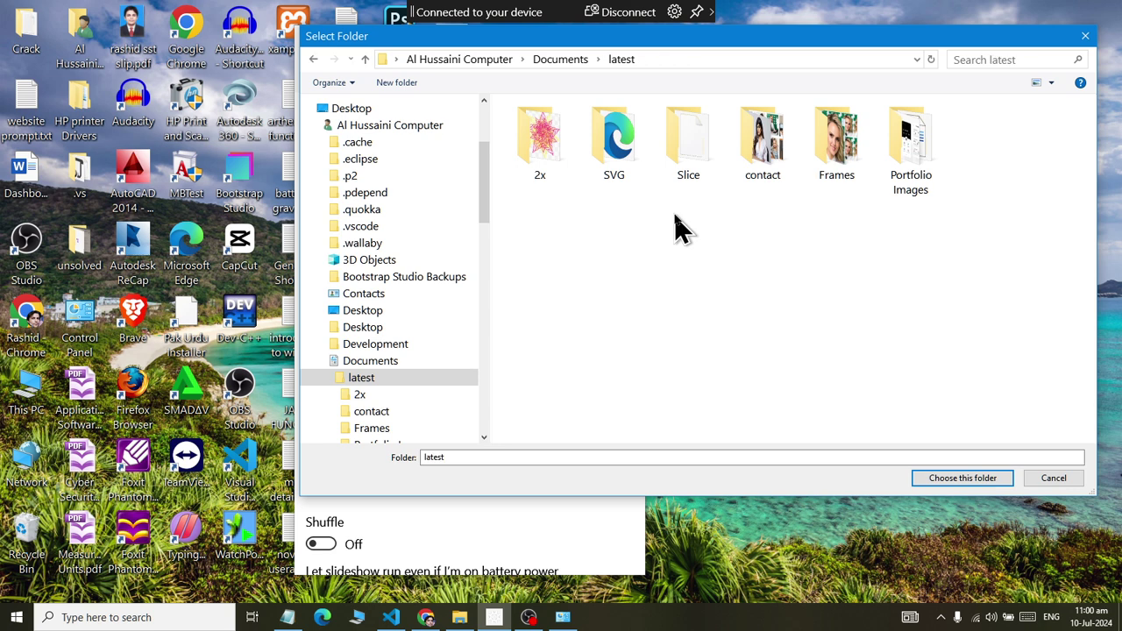
left_click(361, 363)
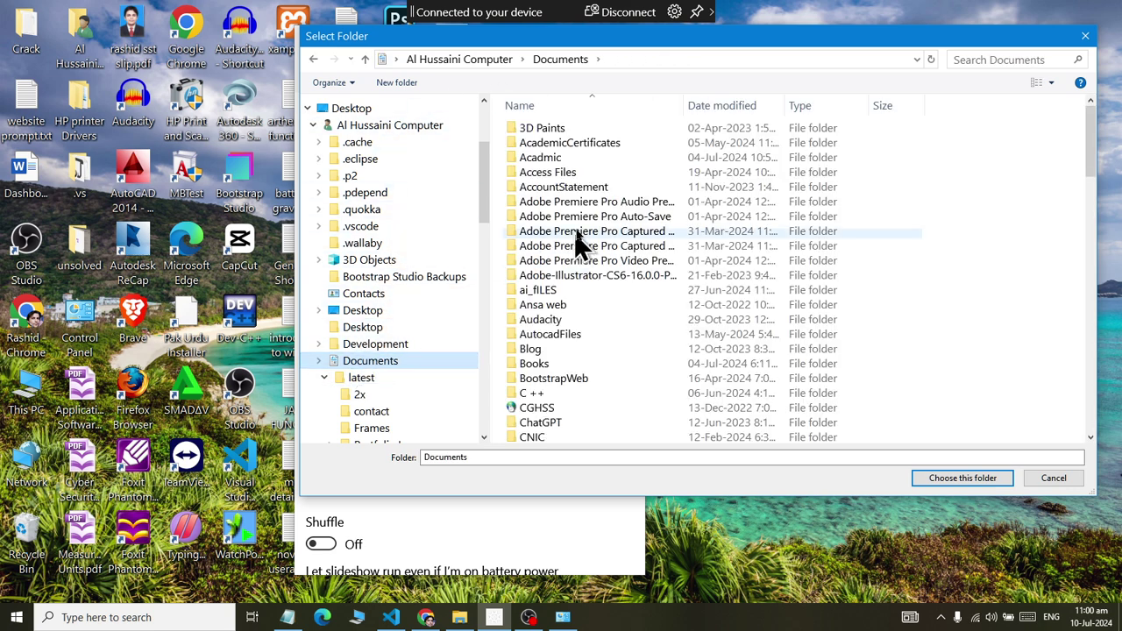
left_click(579, 242)
type("latest")
key("Return")
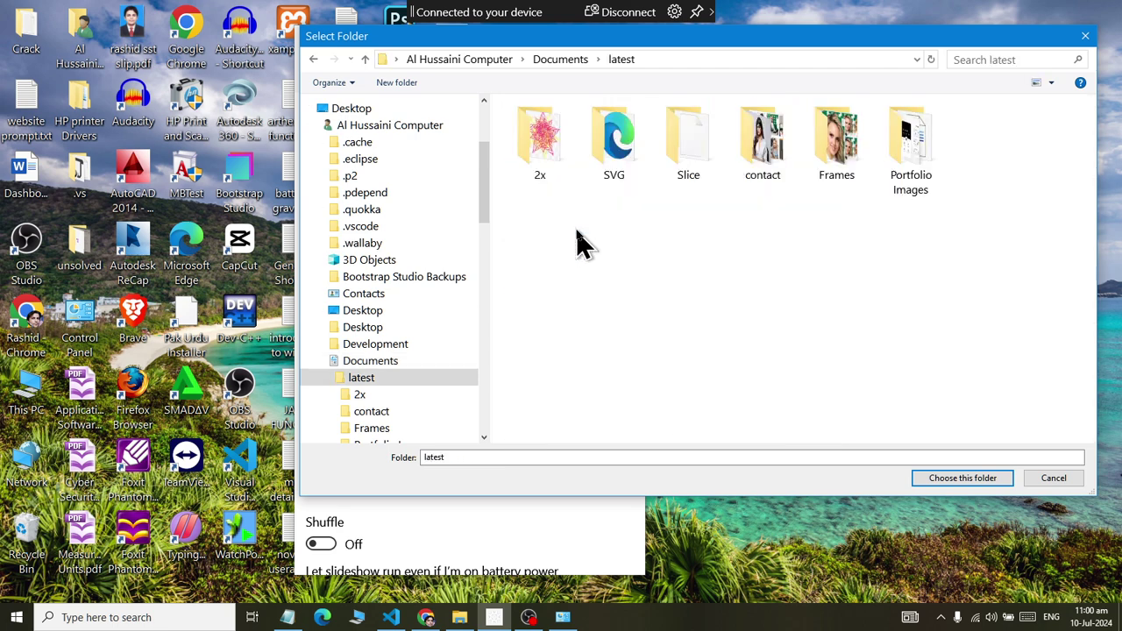
left_click(932, 480)
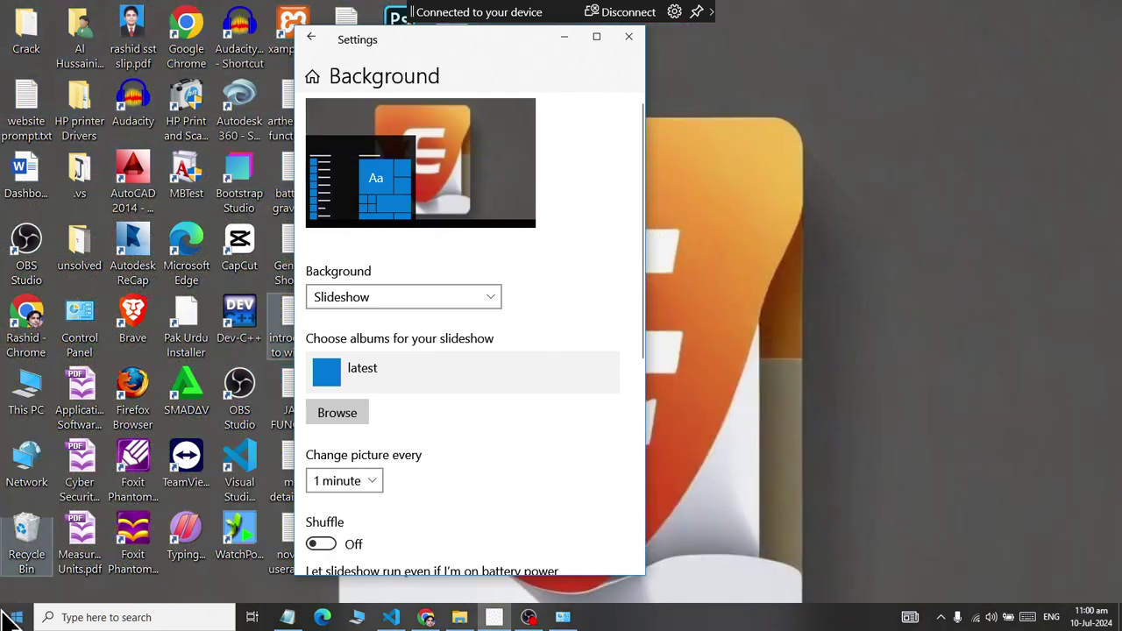
Try the 10 minutes, 30 minutes and 1 day picture-change intervals for the slideshow, and return to 1 minute.
left_click(356, 479)
left_click(355, 428)
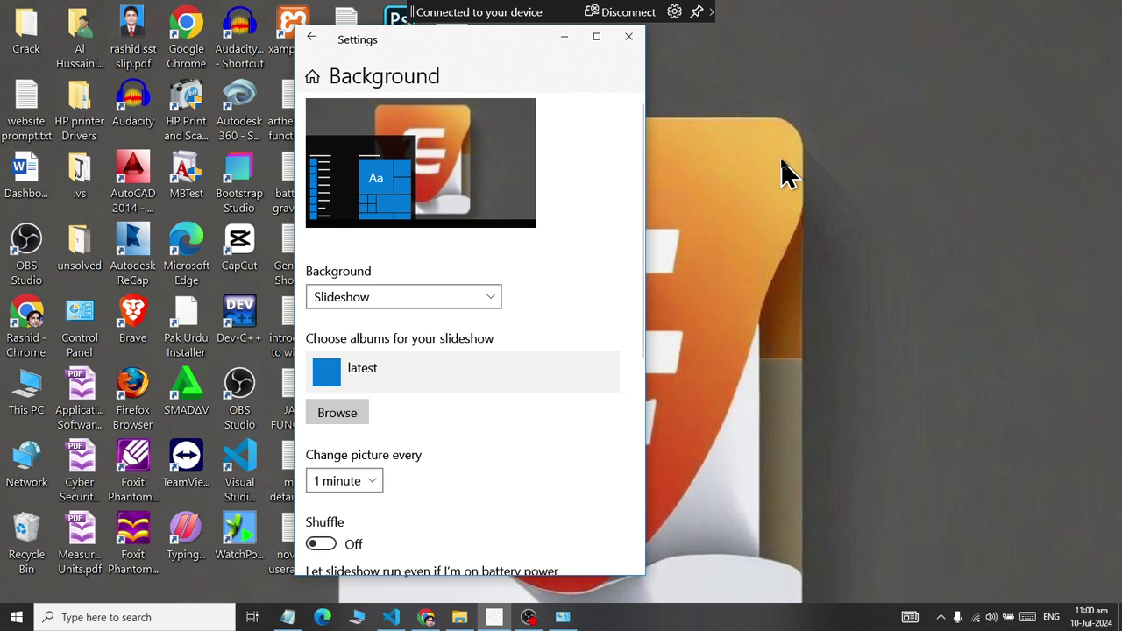
left_click(335, 491)
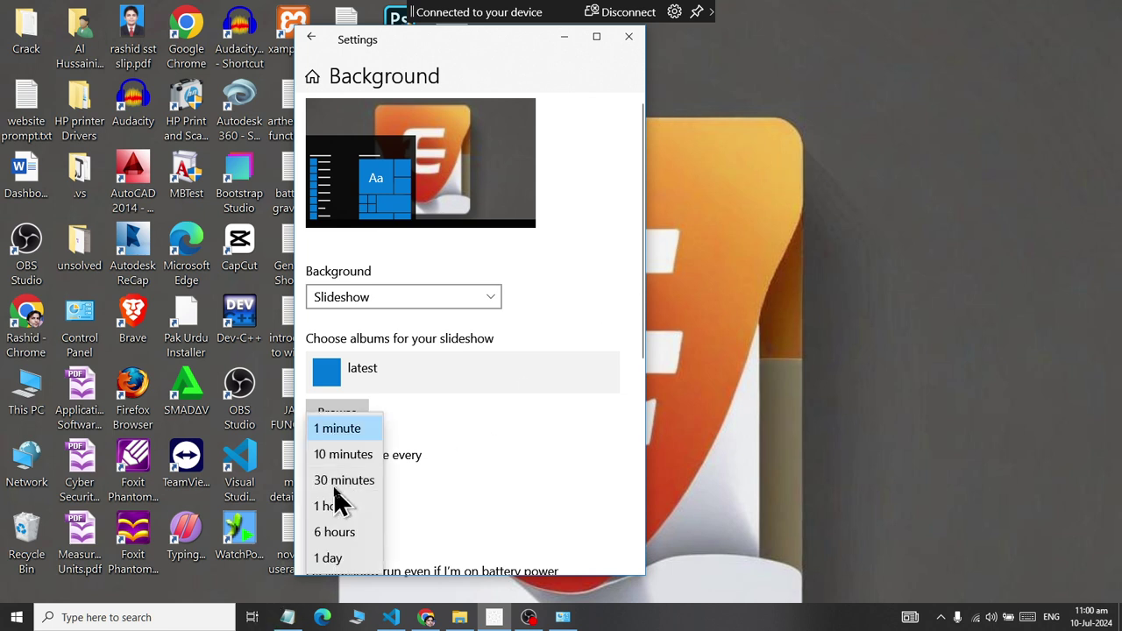
left_click(344, 454)
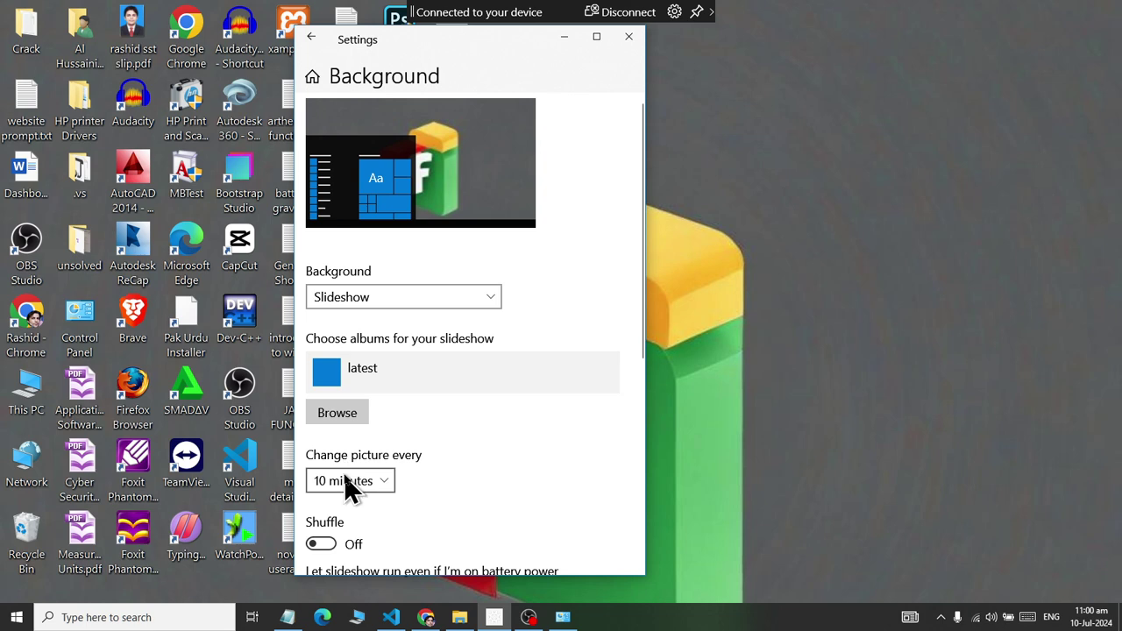
left_click(343, 477)
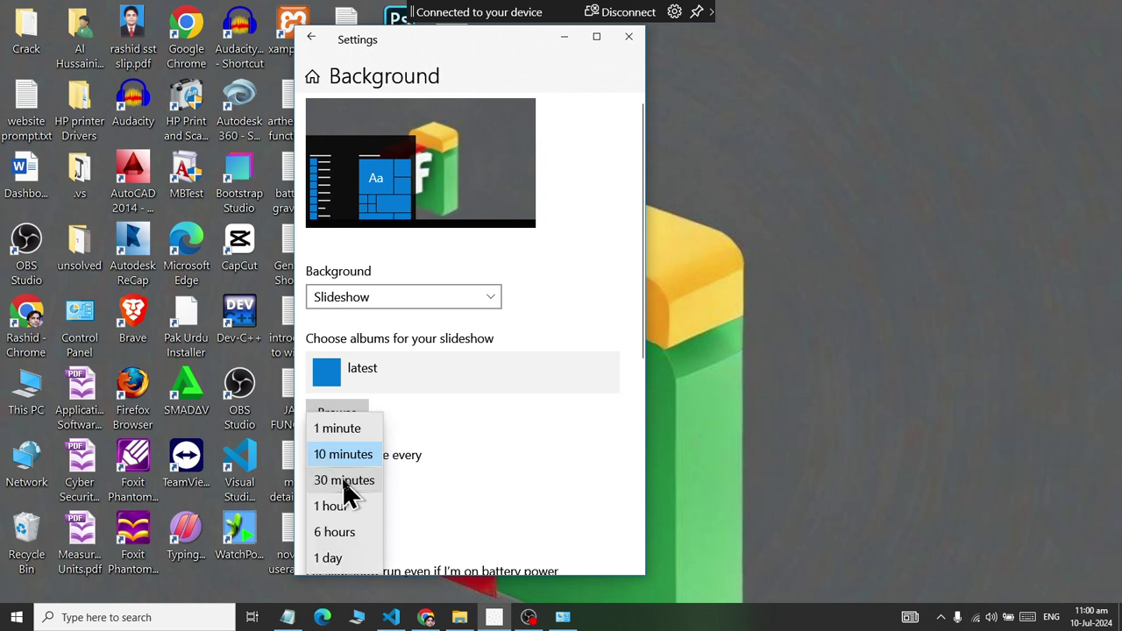
left_click(342, 479)
left_click(343, 481)
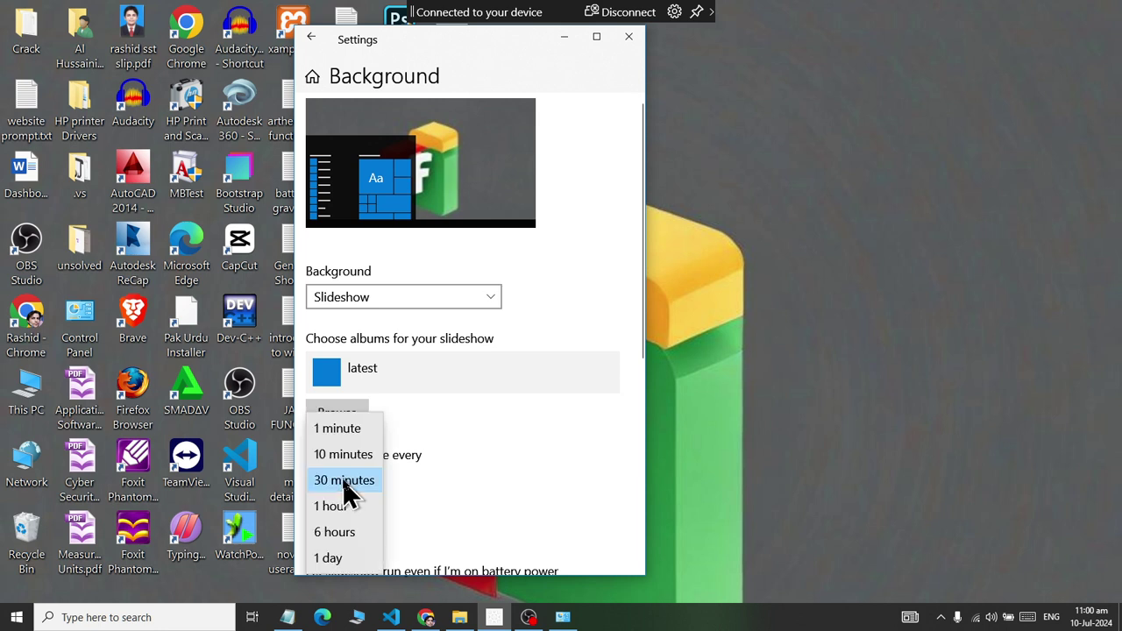
left_click(342, 559)
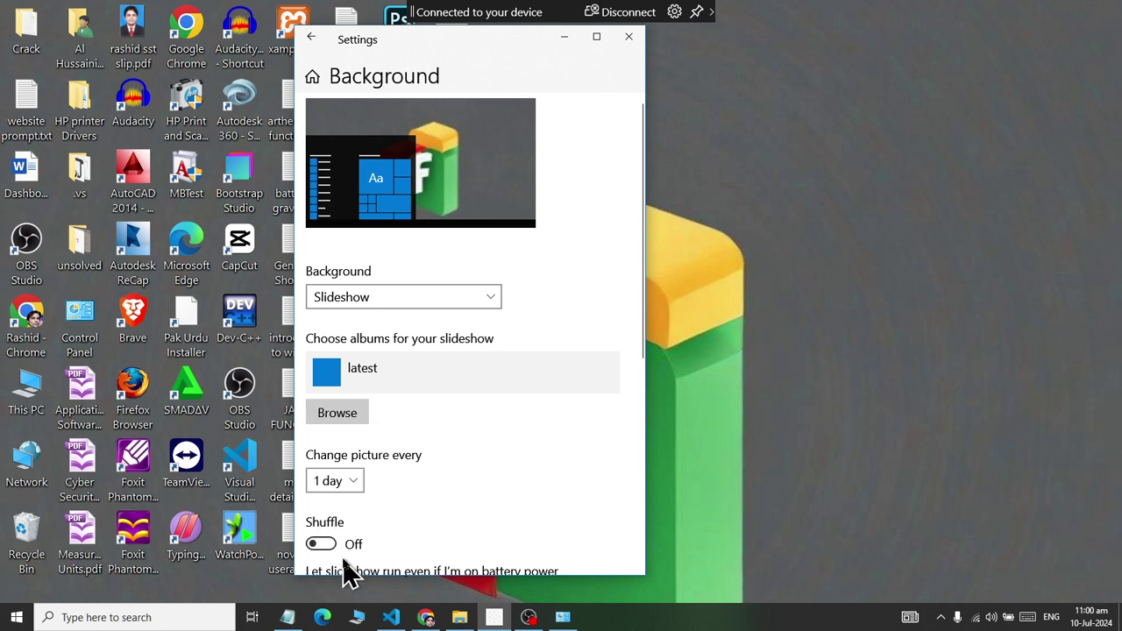
left_click(351, 482)
left_click(343, 354)
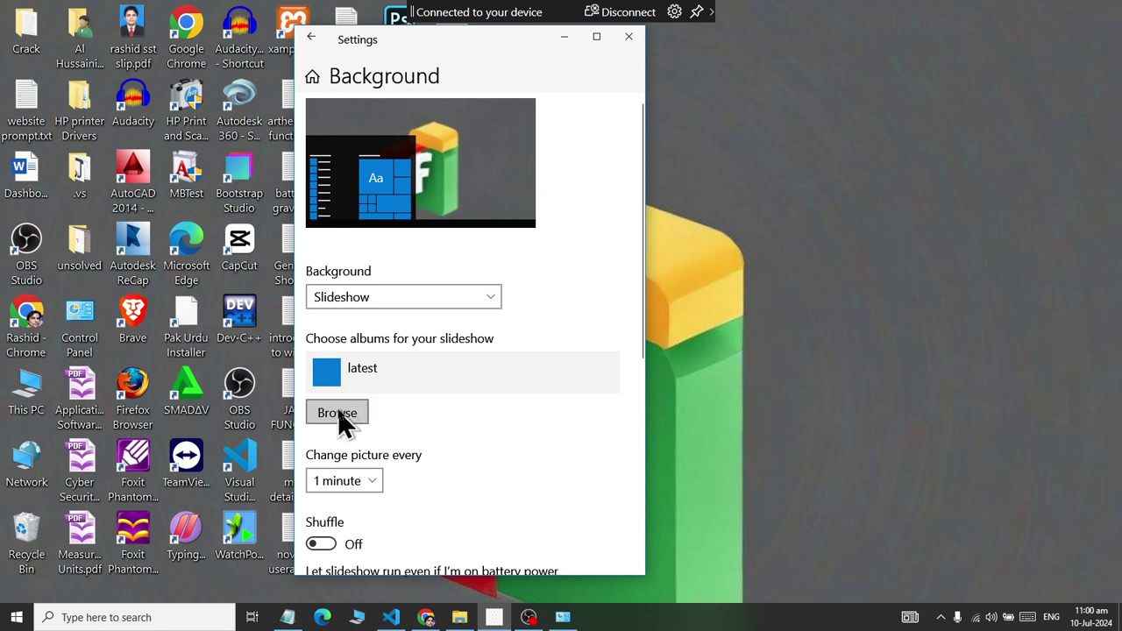
Switch the background back to Picture and apply the recent seaside picture with the rock arch.
scroll(403, 400, "down", 3)
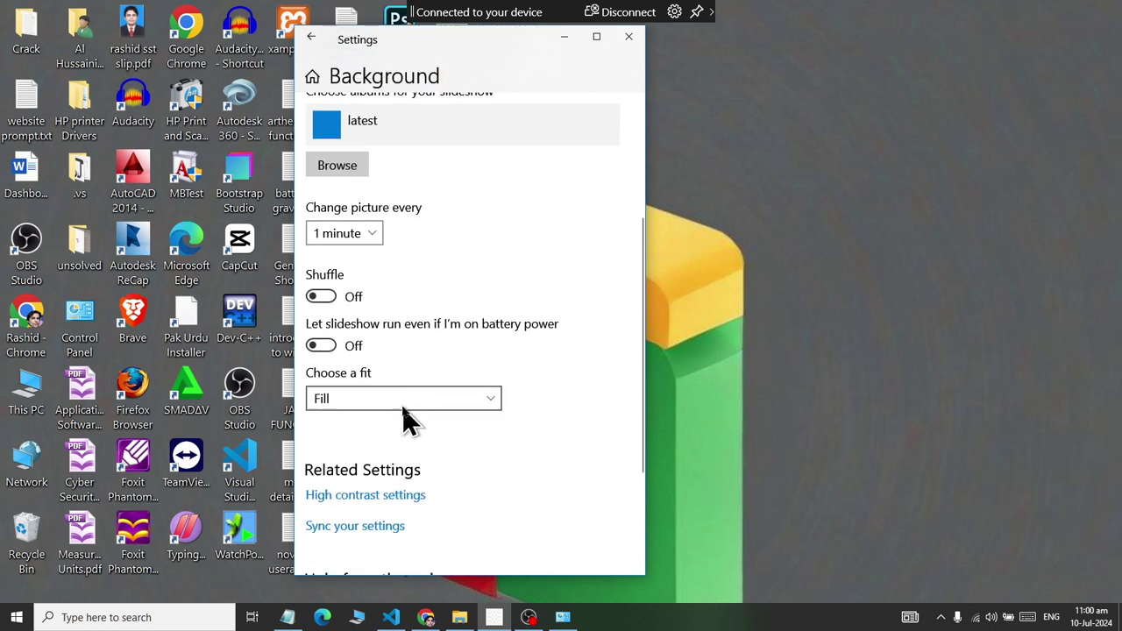
left_click(405, 405)
left_click(412, 399)
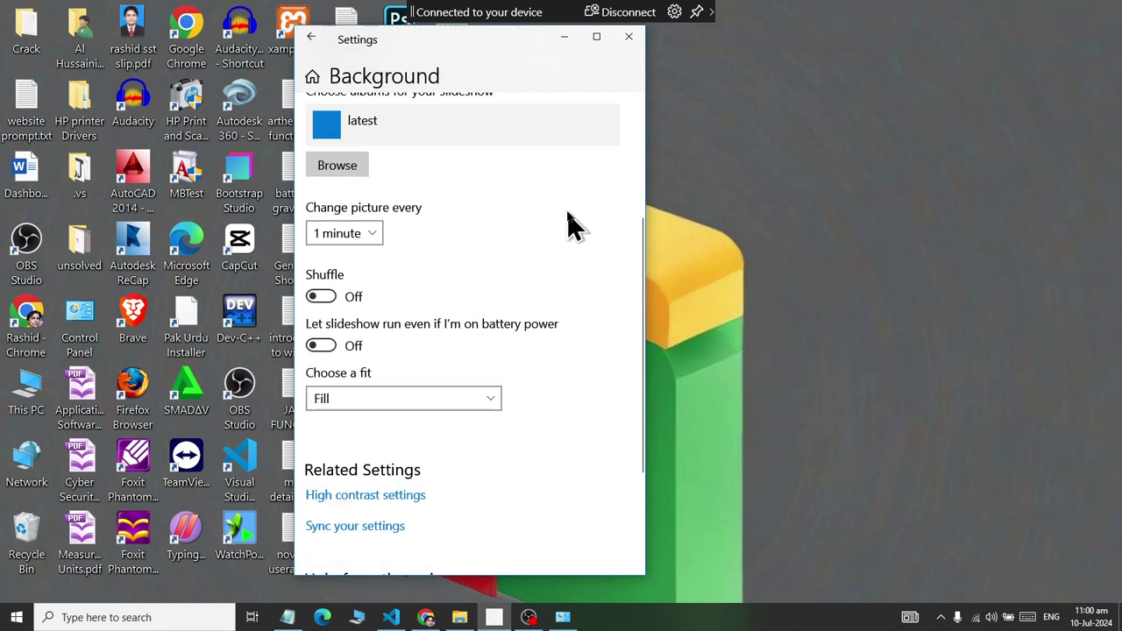
scroll(526, 241, "up", 3)
left_click(421, 303)
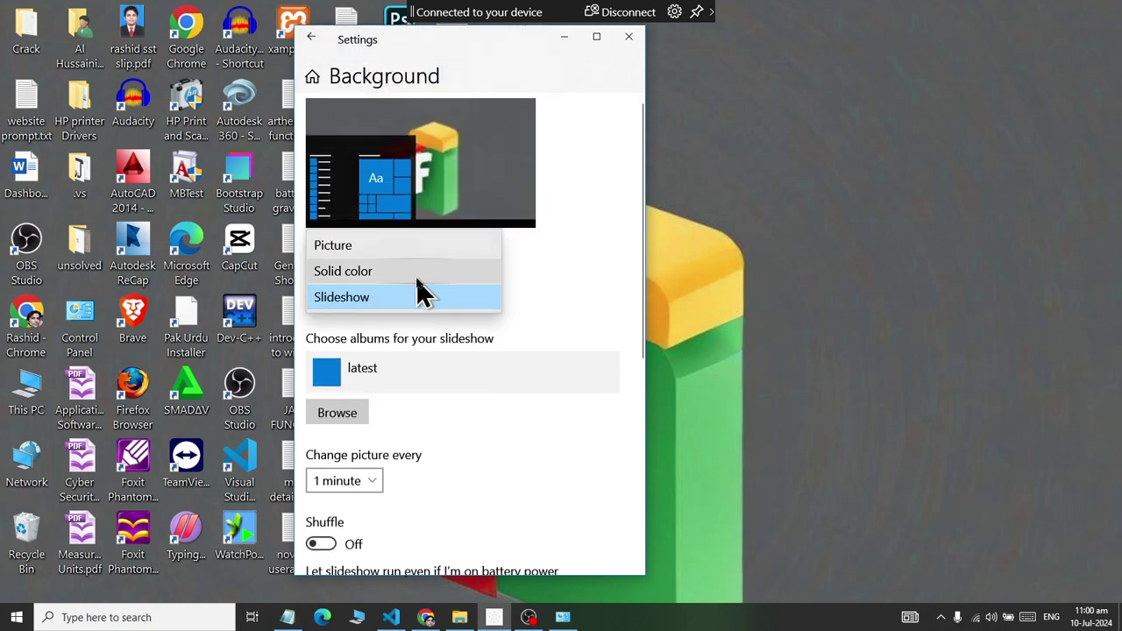
left_click(409, 248)
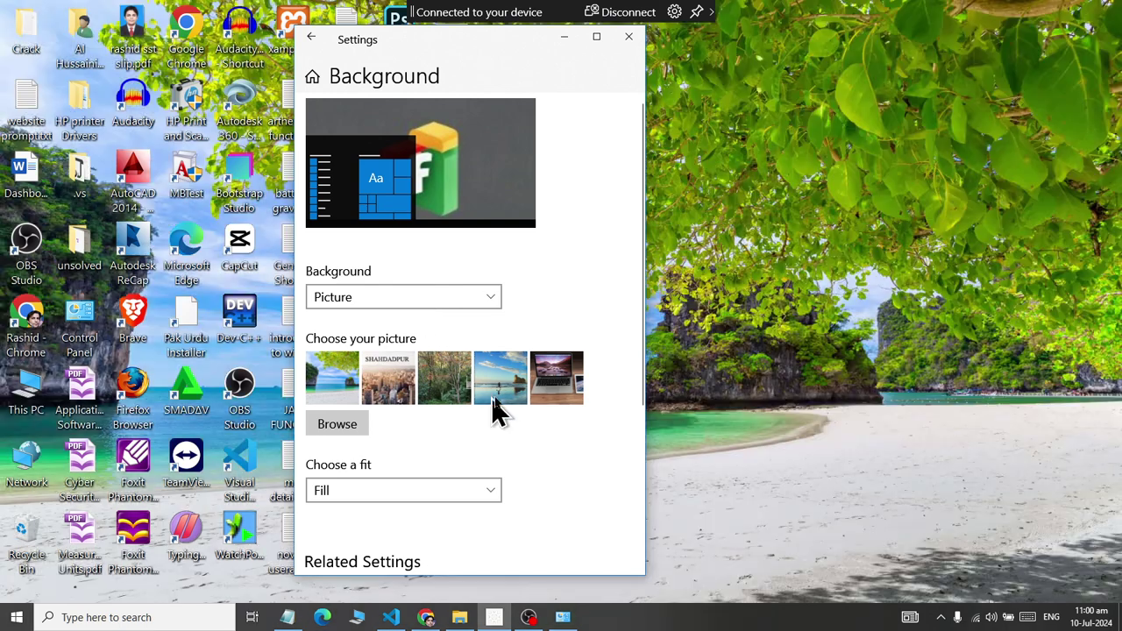
left_click(503, 400)
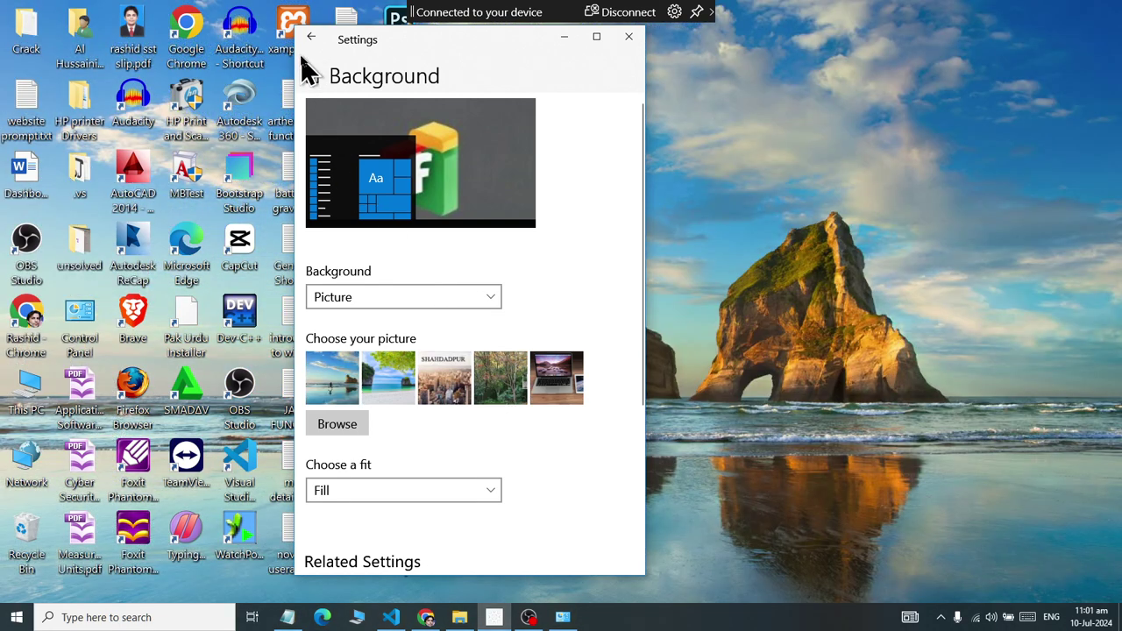
Open the Colors page of the Personalization settings and shift the Settings window aside to uncover more desktop icons.
left_click(311, 38)
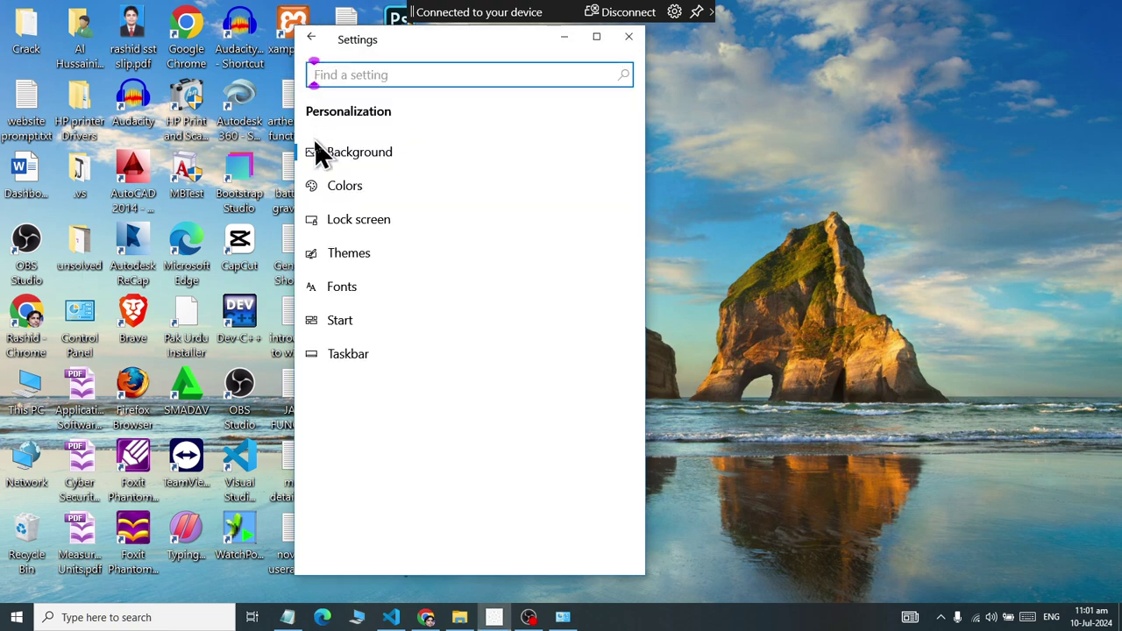
left_click(317, 196)
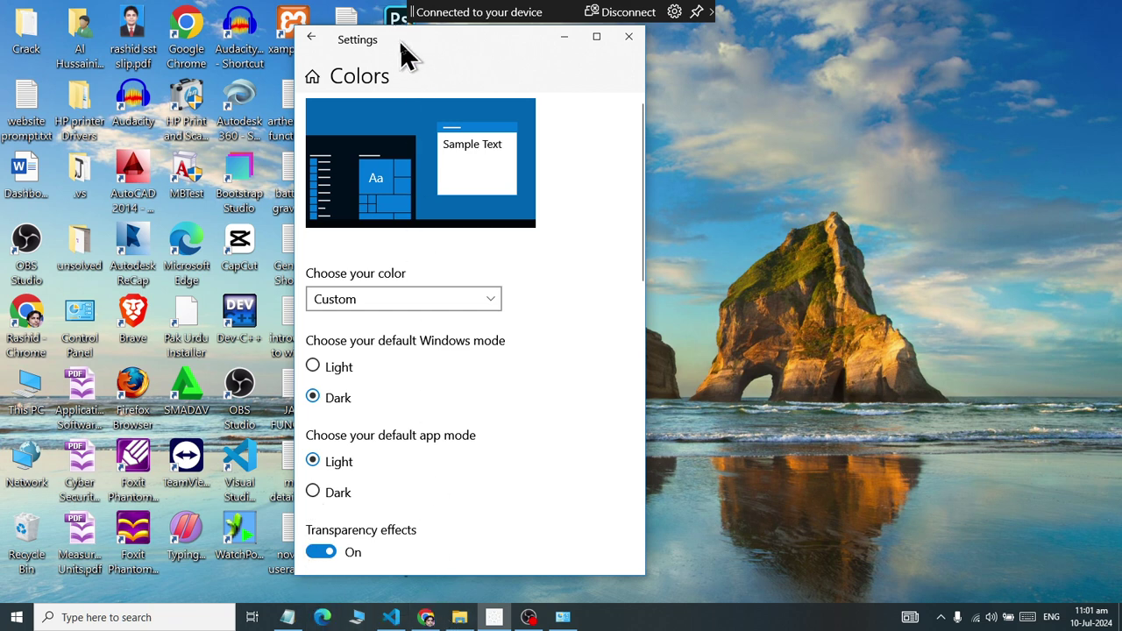
left_click_drag(401, 42, 480, 42)
Open the Crack folder from the desktop and place its restored window beside the Colors settings.
double_click(39, 30)
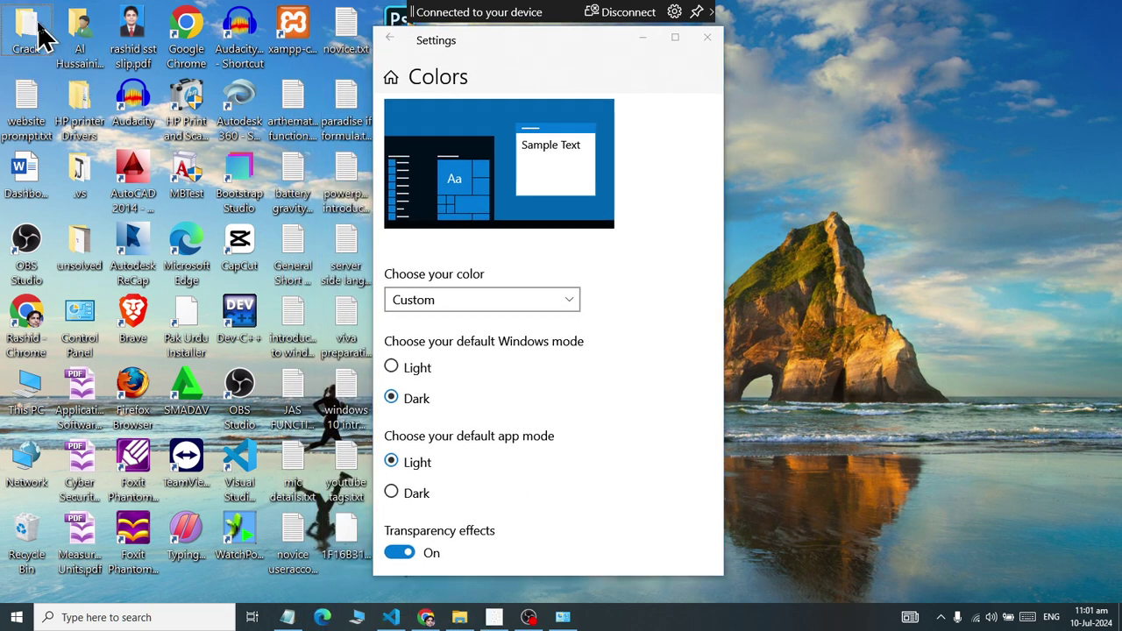
double_click(190, 11)
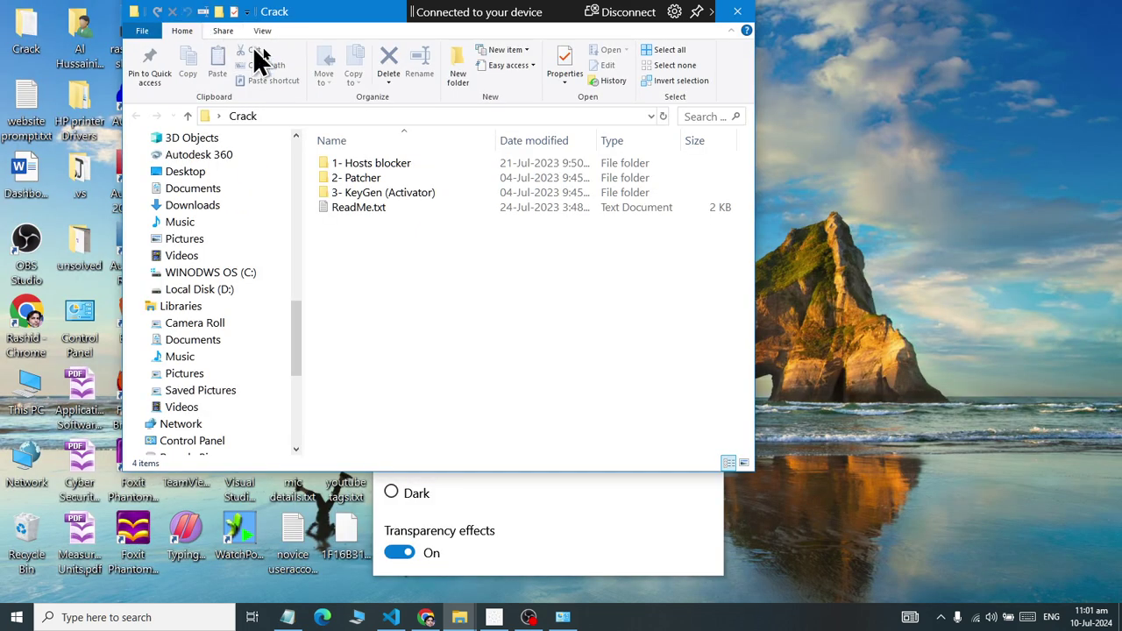
left_click_drag(317, 22, 76, 70)
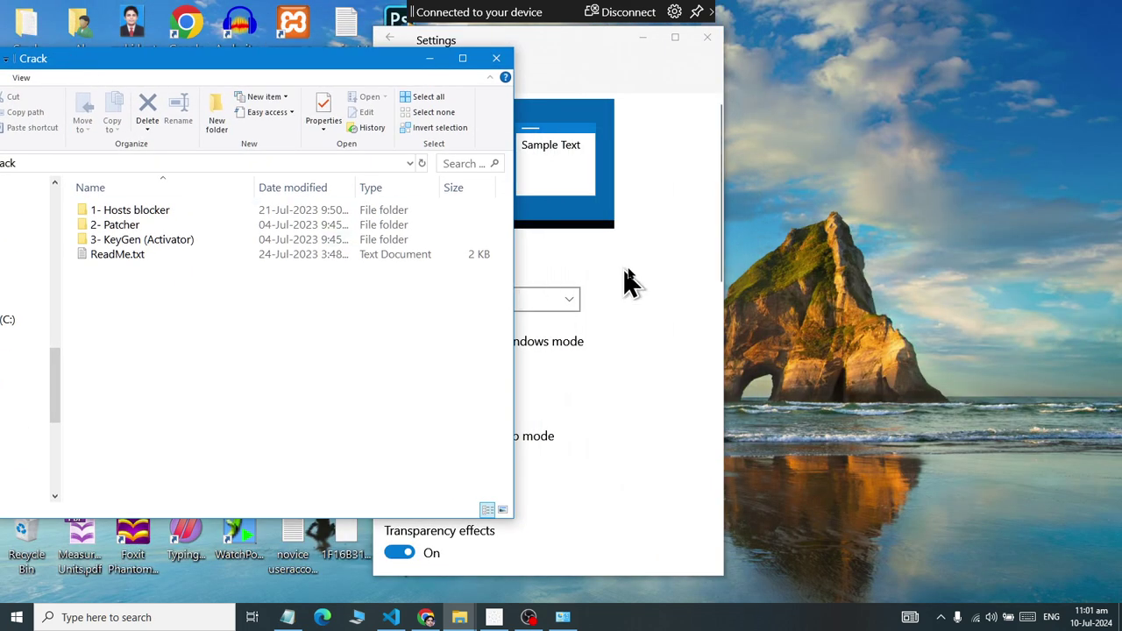
Try the Dark app mode and the Light Windows mode, returning to Dark Windows mode with Light app mode under Custom.
left_click(654, 263)
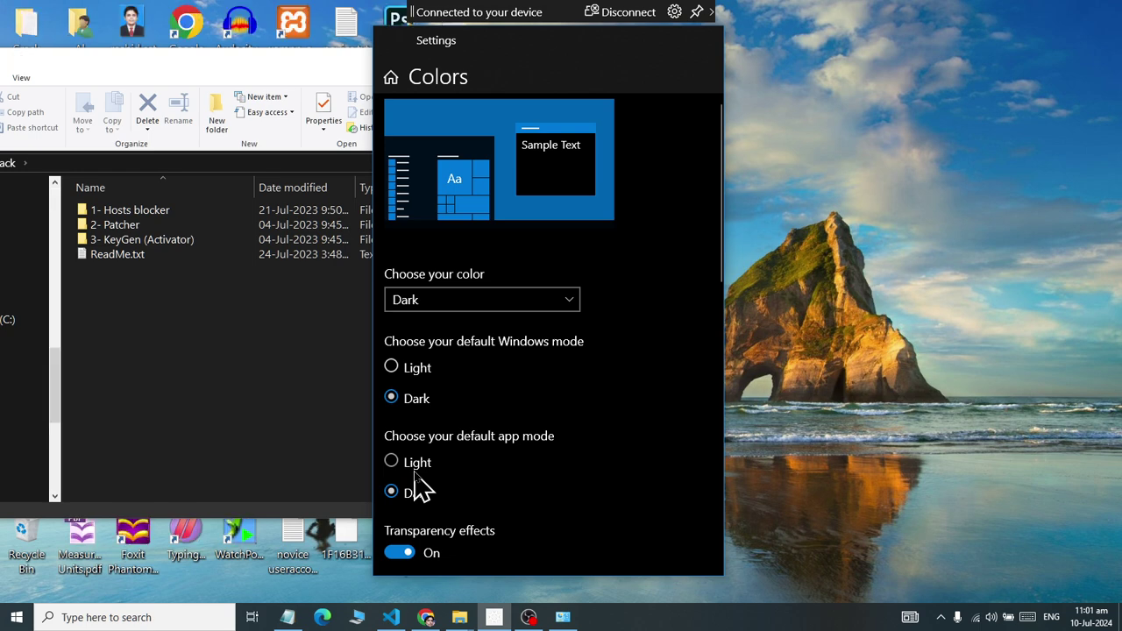
left_click(416, 473)
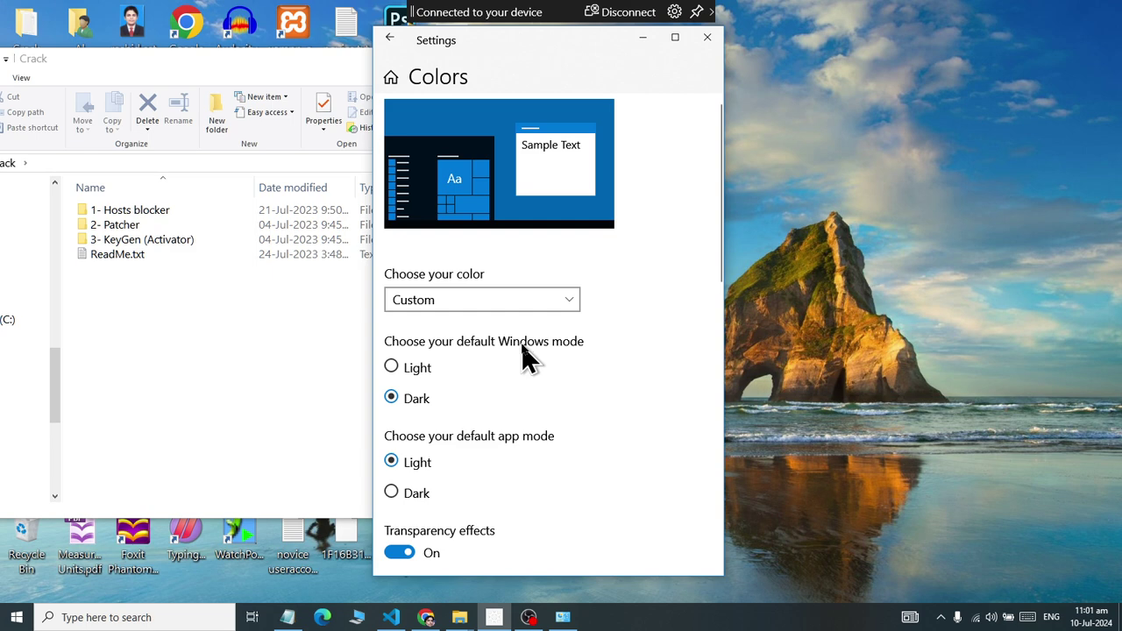
left_click(423, 379)
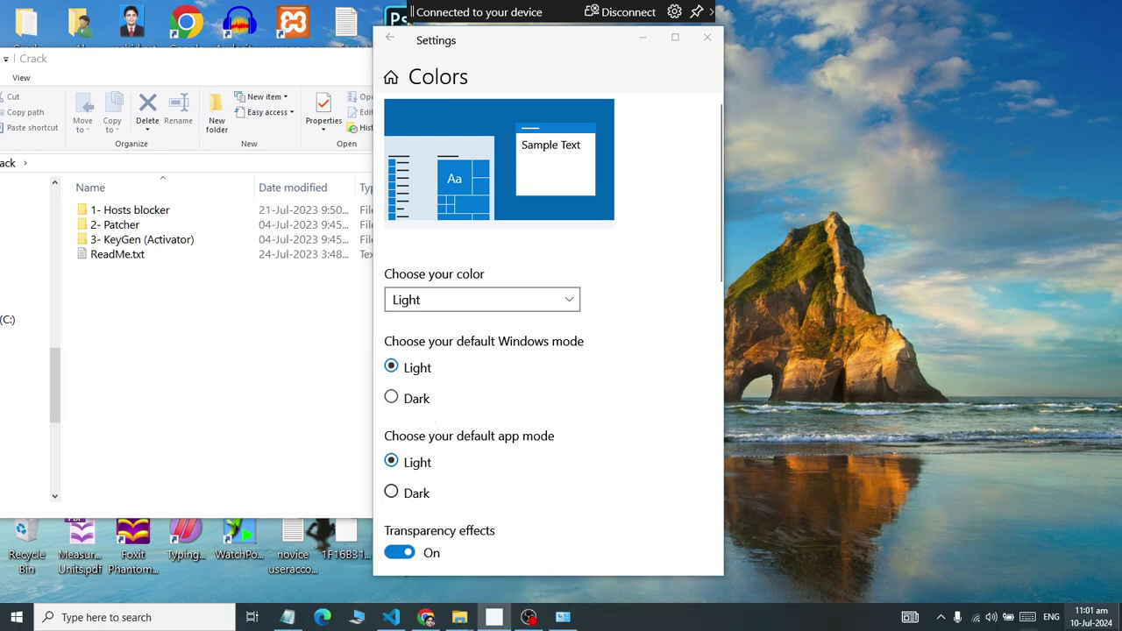
left_click(481, 400)
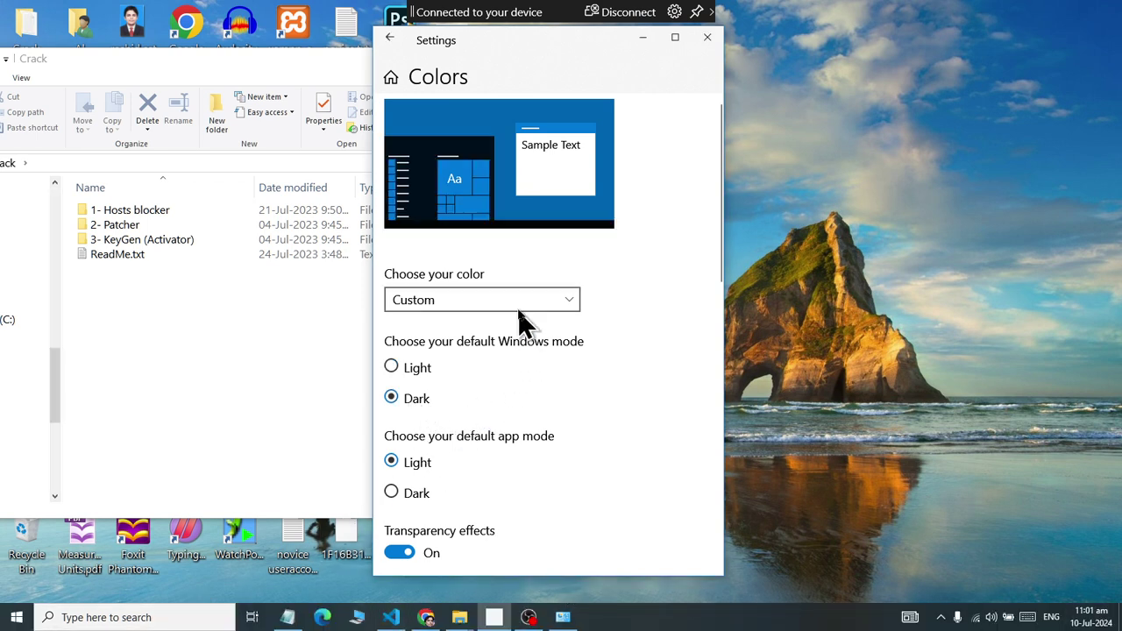
left_click(518, 302)
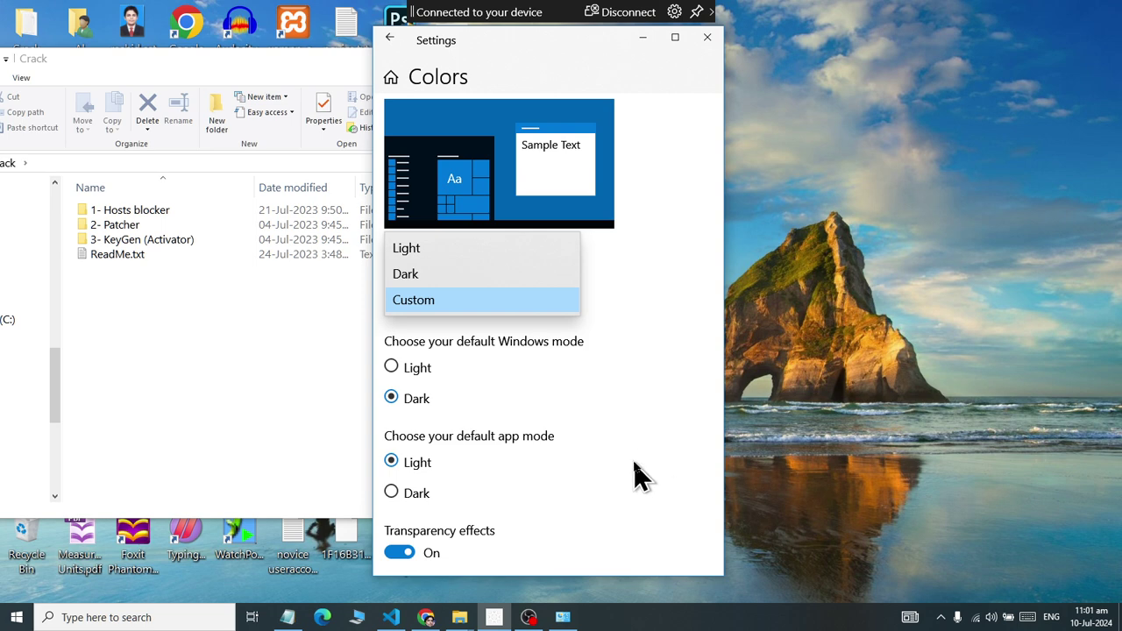
left_click(675, 394)
Examine the accent color palette, the surfaces that show the accent color, and how the color appears on the Start menu.
scroll(672, 393, "down", 5)
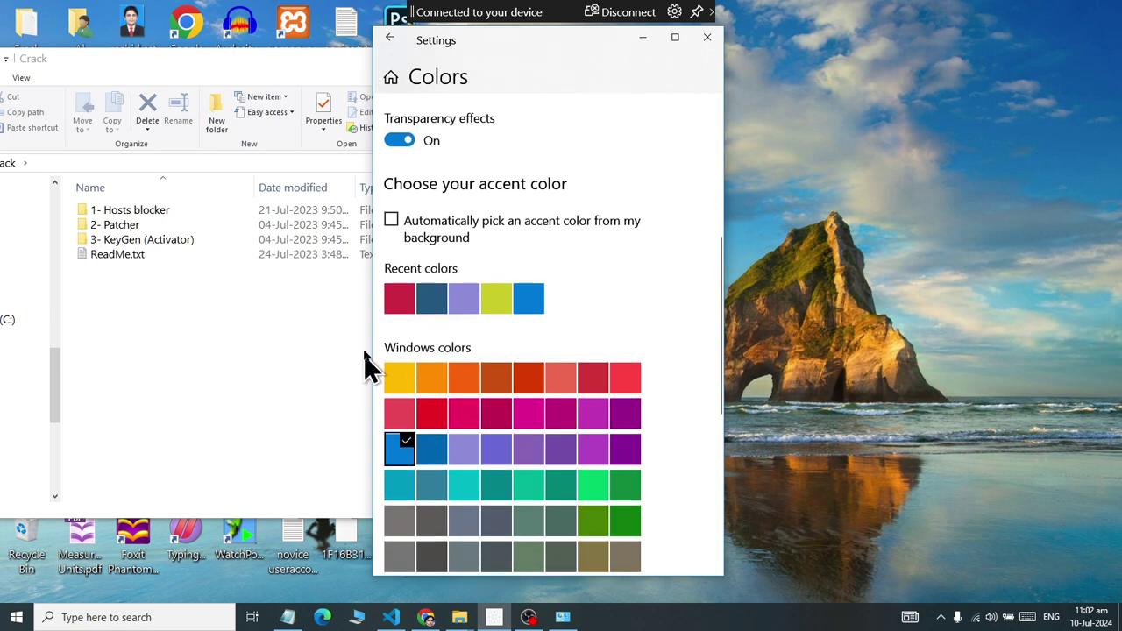
scroll(536, 325, "down", 4)
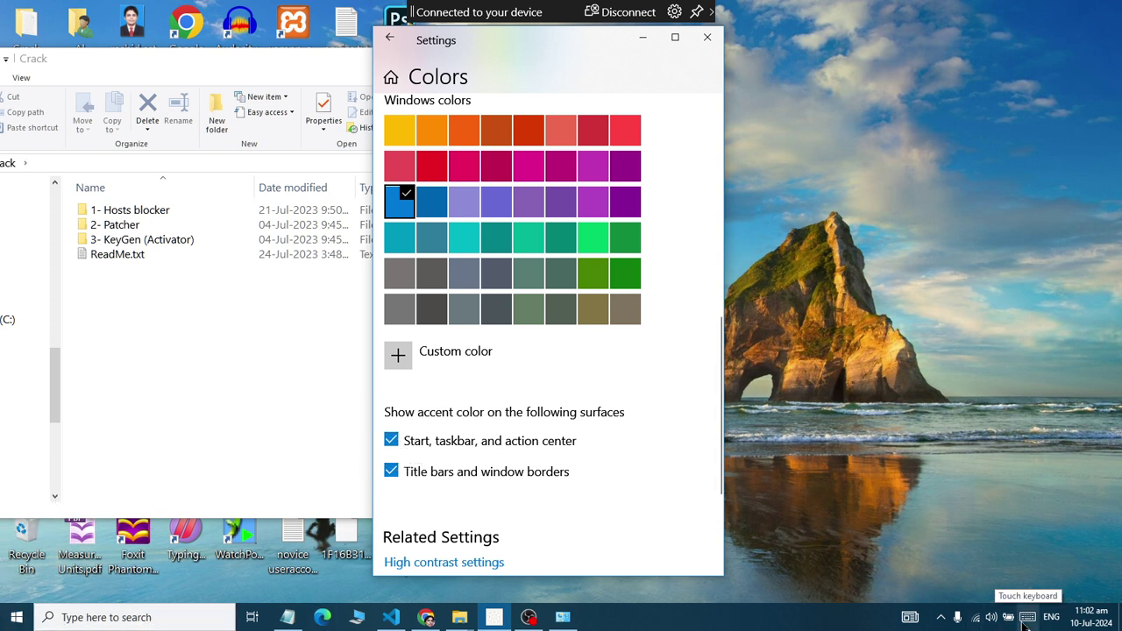
left_click(8, 619)
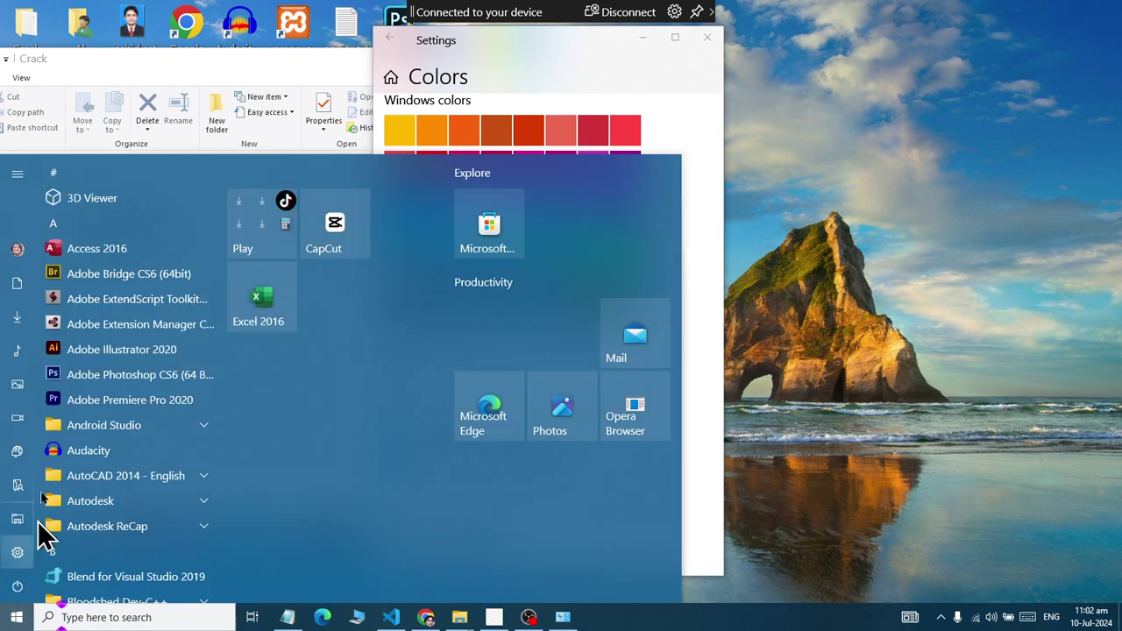
left_click(640, 88)
key("super")
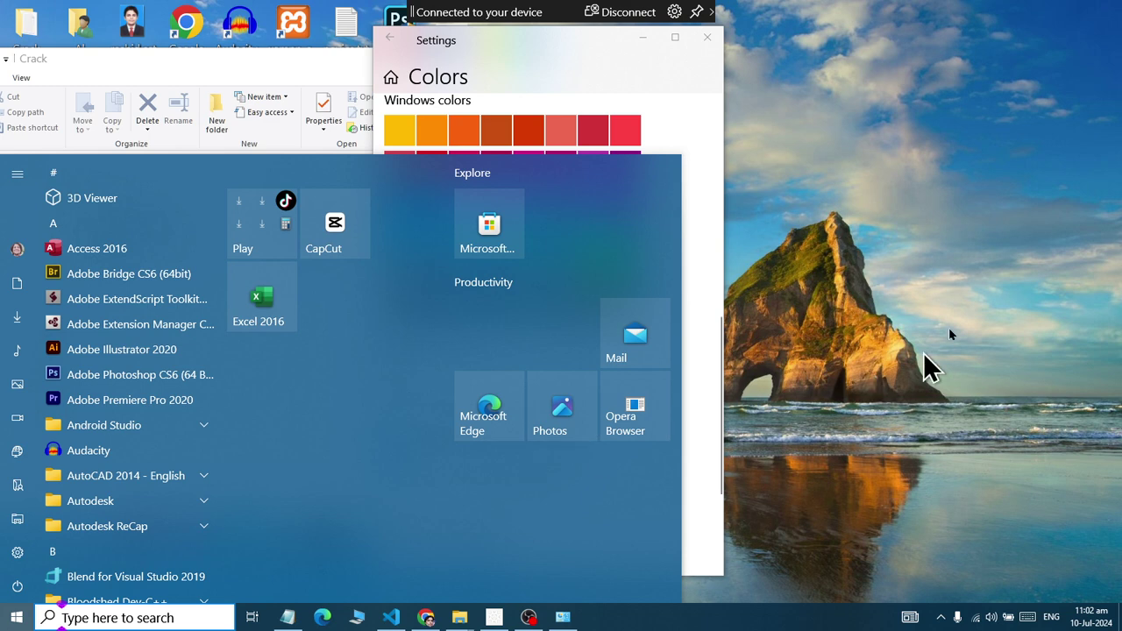
left_click(934, 285)
scroll(572, 365, "down", 3)
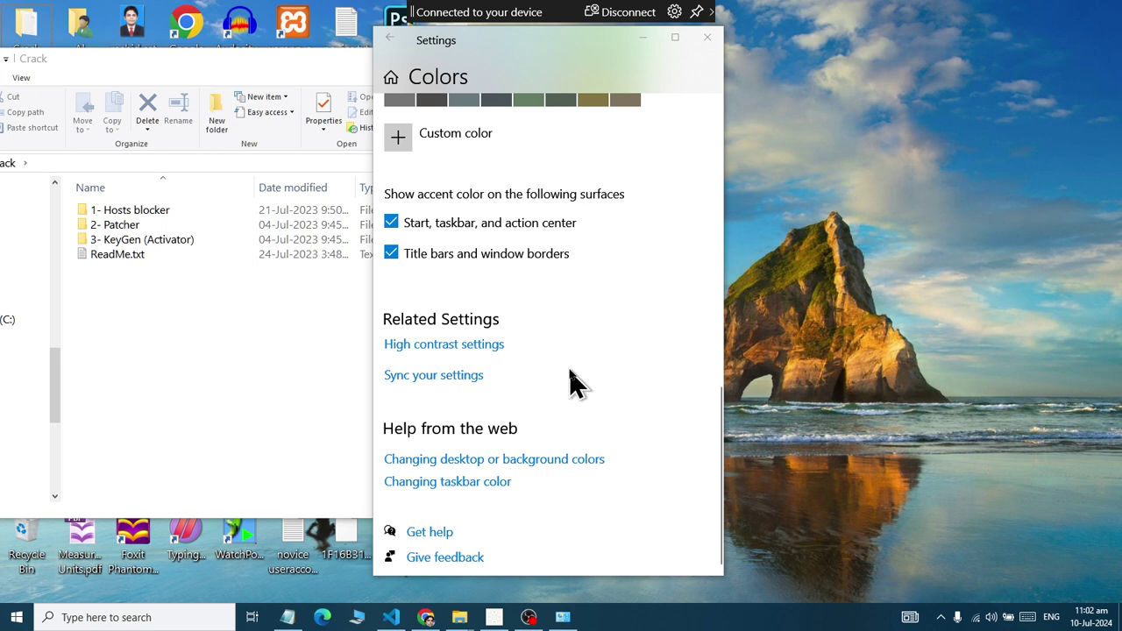
scroll(571, 383, "up", 5)
scroll(571, 394, "up", 6)
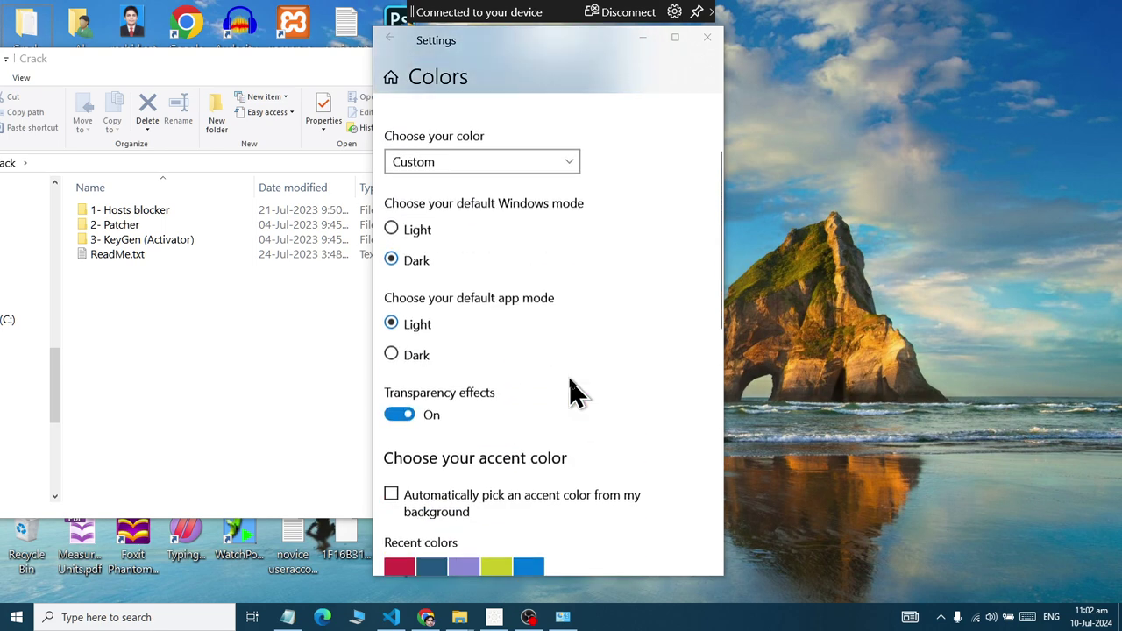